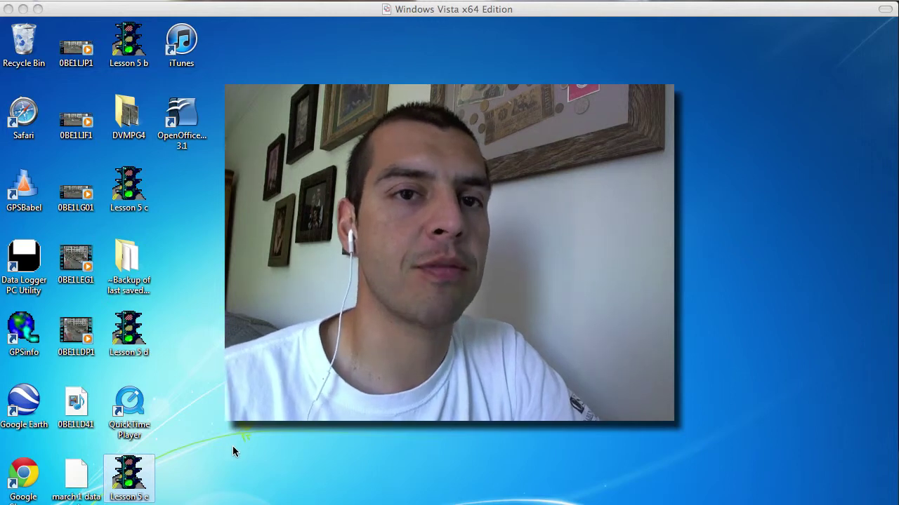
Launch Tru-Traffic from the Lesson 5 e desktop icon and close the startup splash screen
left_click(134, 474)
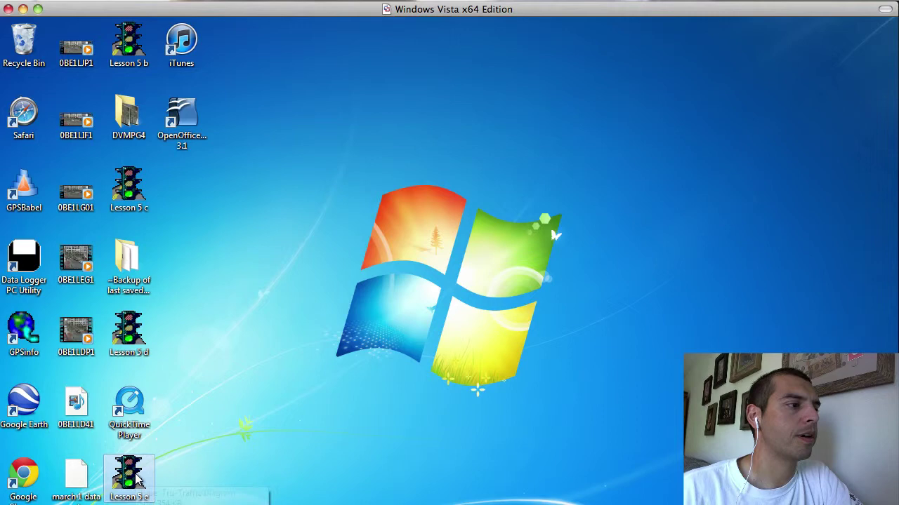
double_click(142, 471)
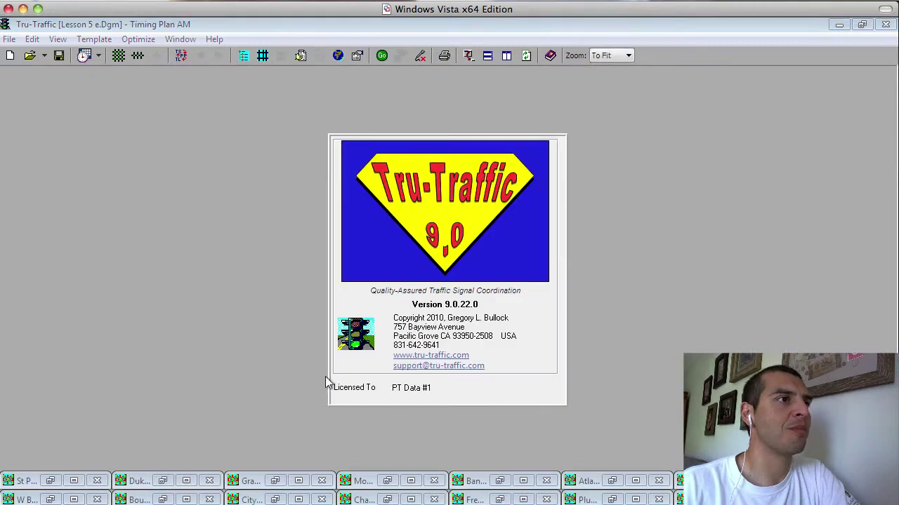
left_click(431, 191)
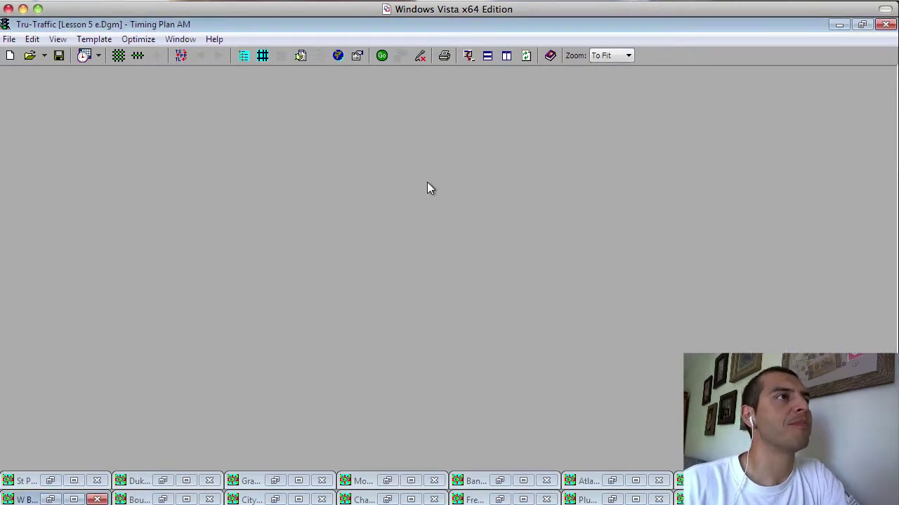
In GPS View's Trip Logs list, widen the Size column and check and select the 12:22:46 trip
left_click(343, 57)
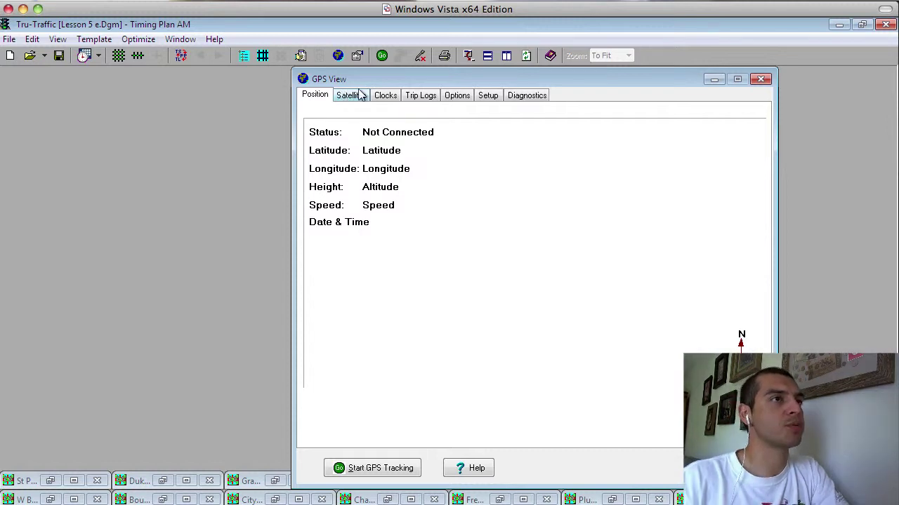
left_click(422, 97)
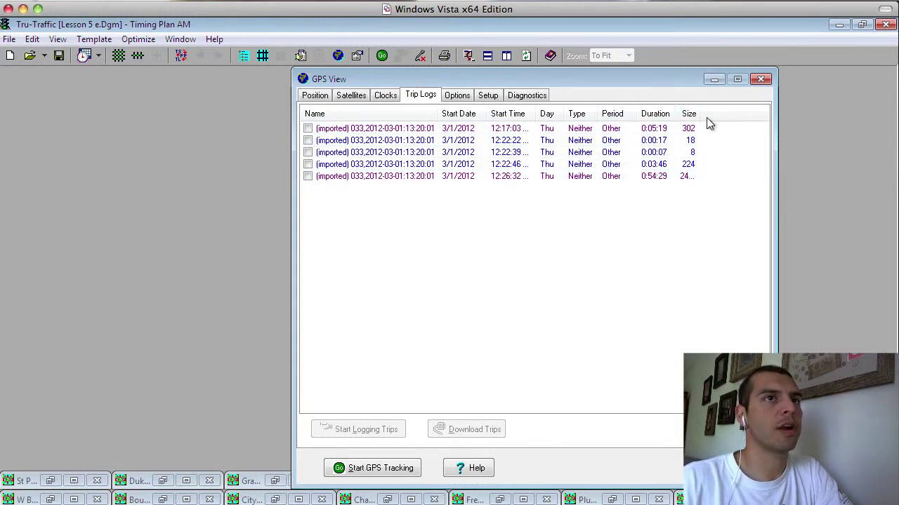
left_click_drag(697, 114, 716, 114)
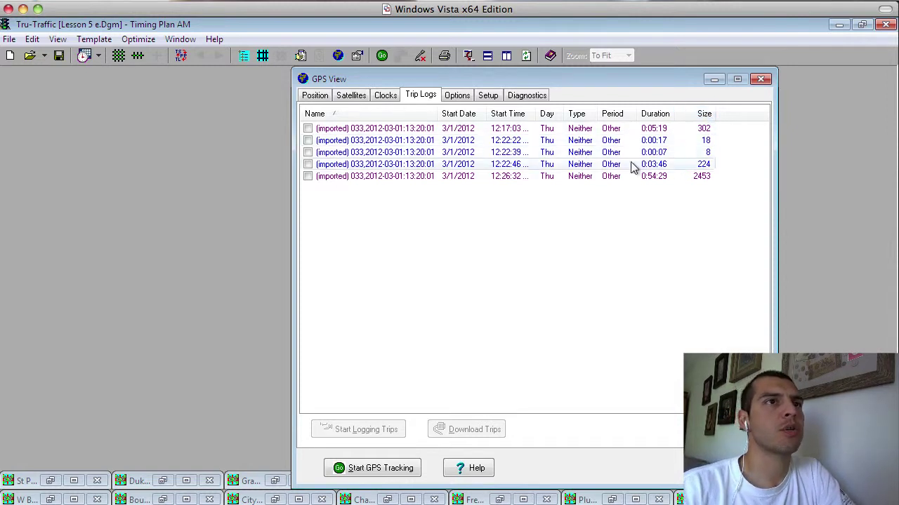
left_click(307, 164)
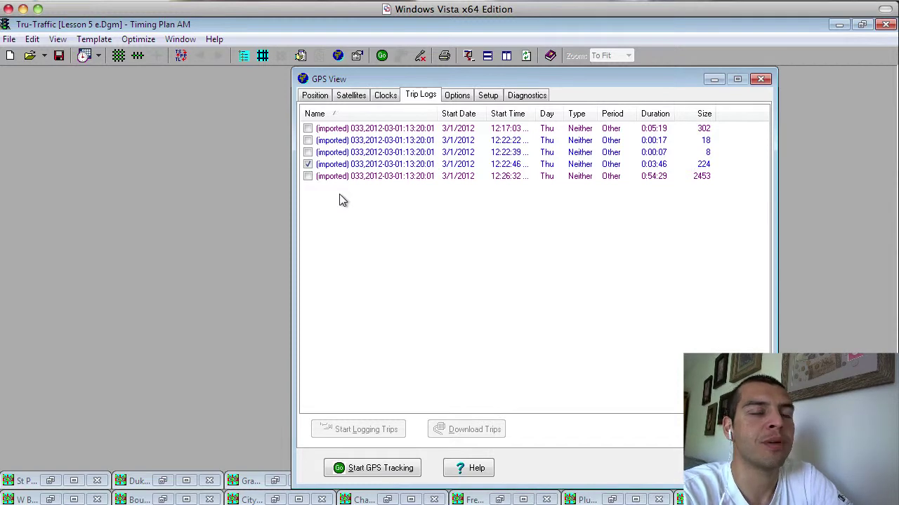
left_click(574, 169)
right_click(574, 169)
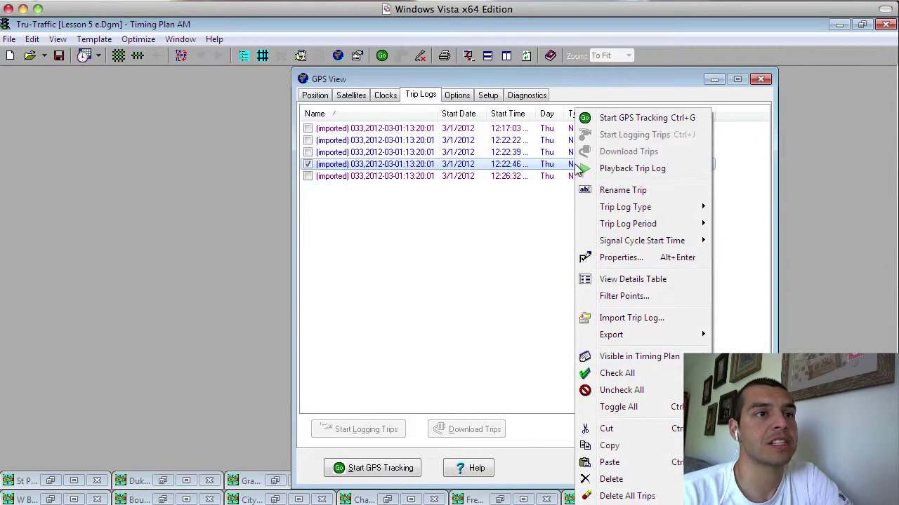
mouse_move(646, 212)
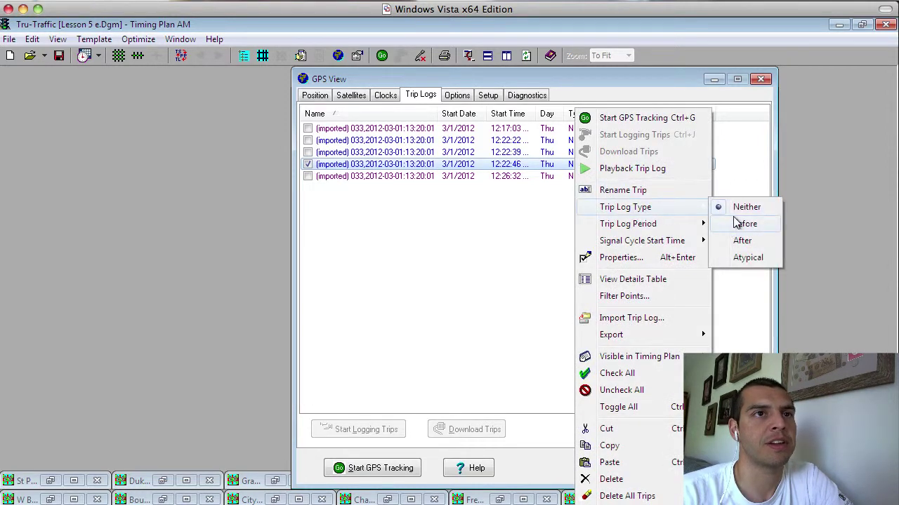
left_click(539, 170)
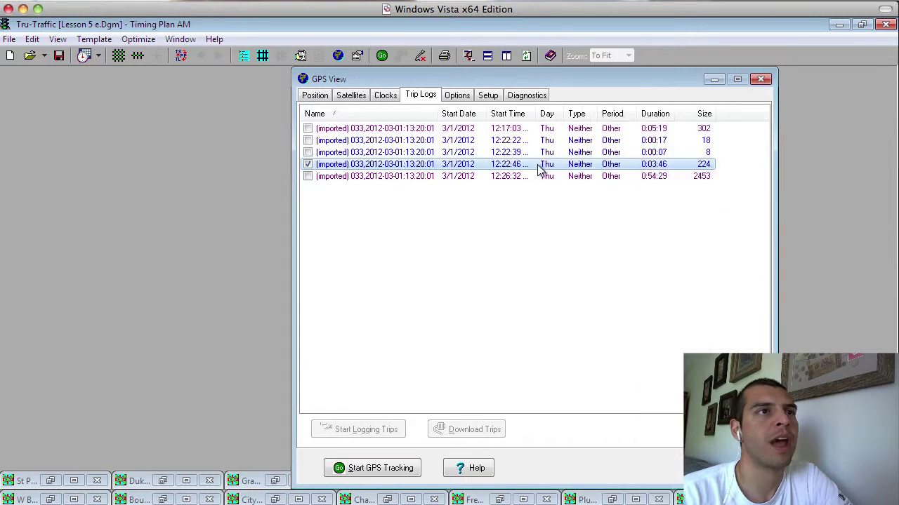
key("F2")
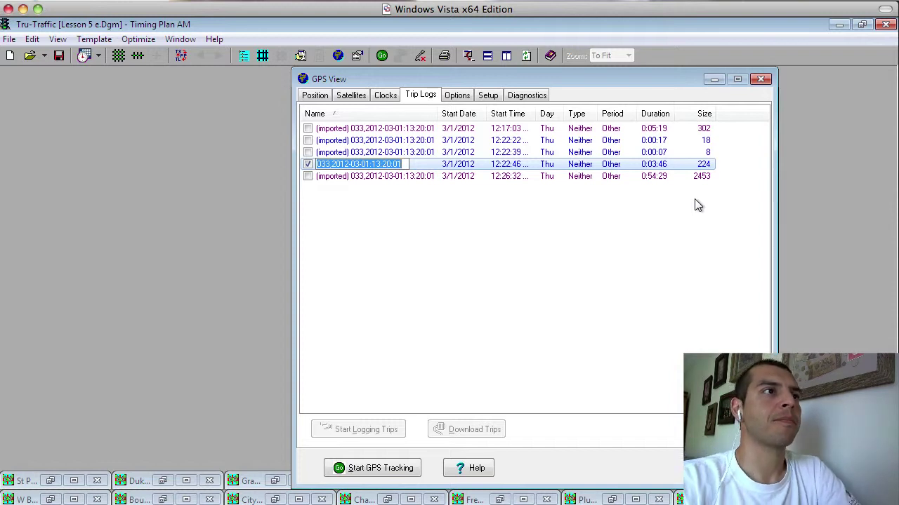
left_click(470, 235)
left_click(376, 169)
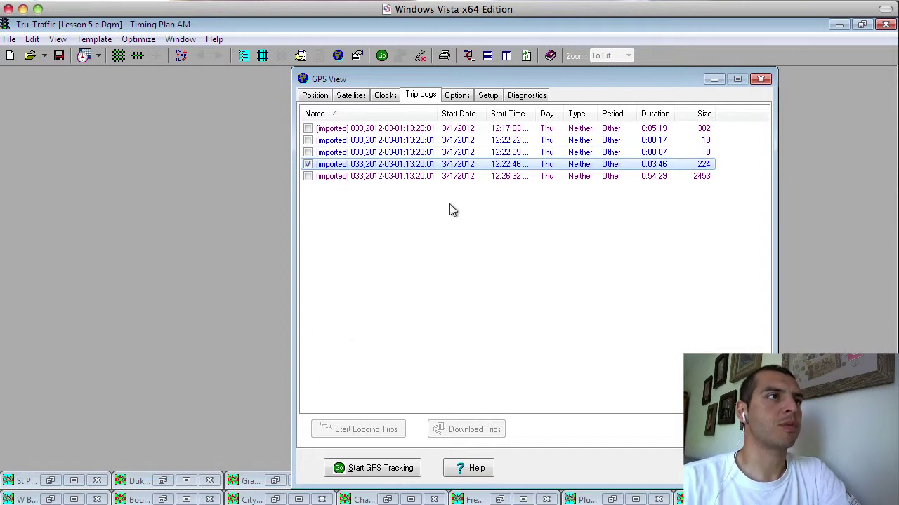
Open the Network View map and move it to the left edge
left_click(263, 59)
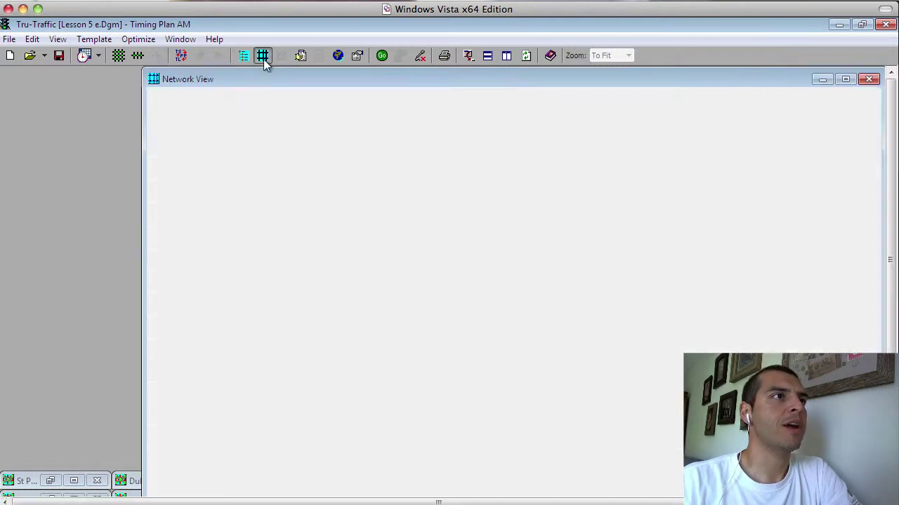
mouse_move(472, 126)
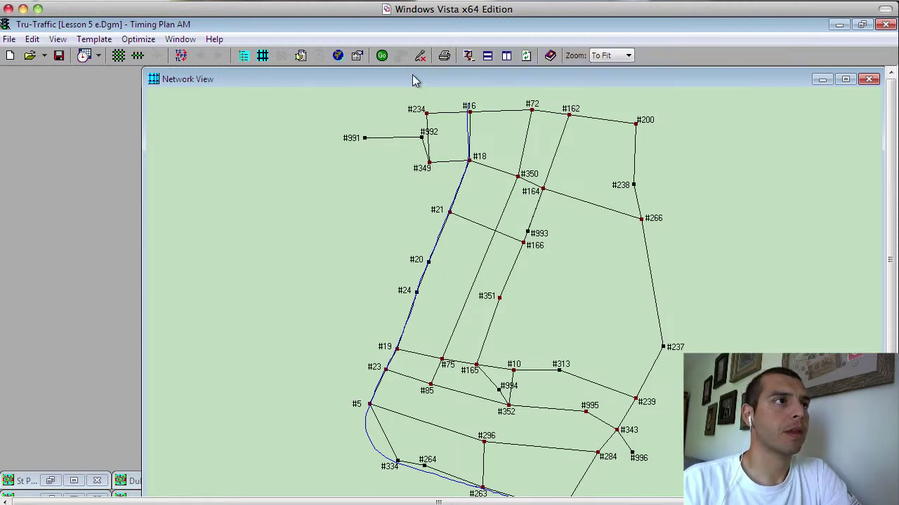
left_click_drag(415, 80, 276, 71)
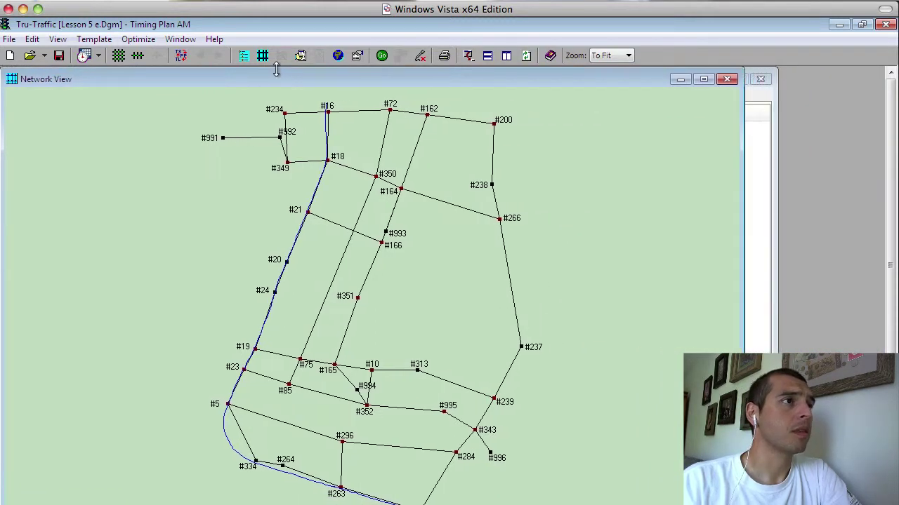
Place the GPS View at the right and re-check the 12:22:46 trip to draw its route
left_click(750, 145)
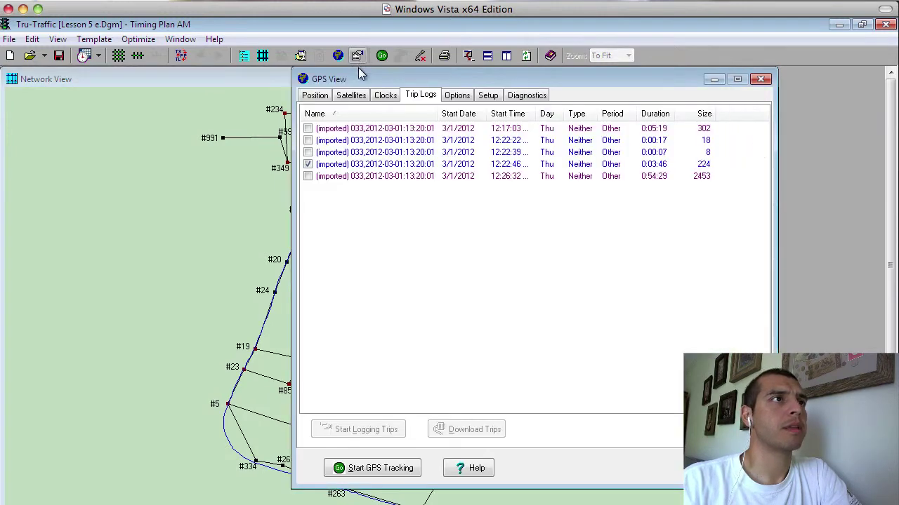
left_click_drag(358, 78, 555, 93)
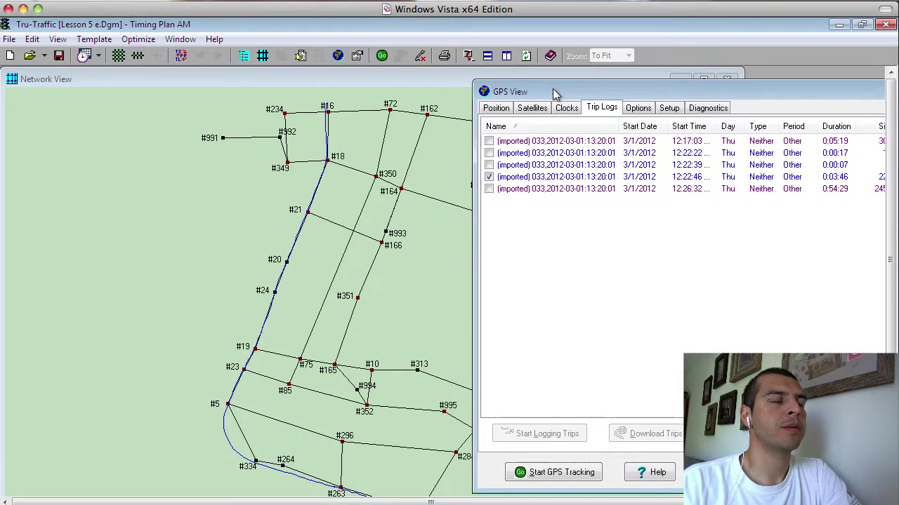
left_click(489, 176)
left_click(489, 177)
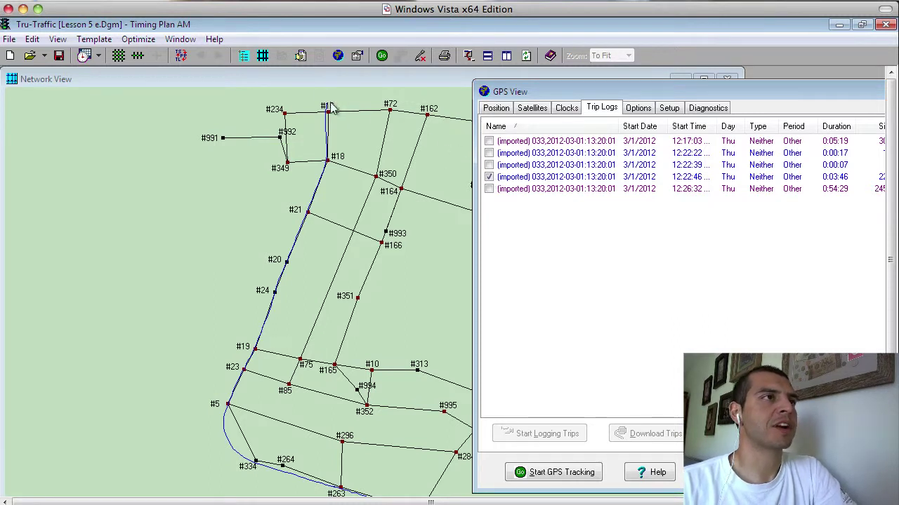
mouse_move(335, 107)
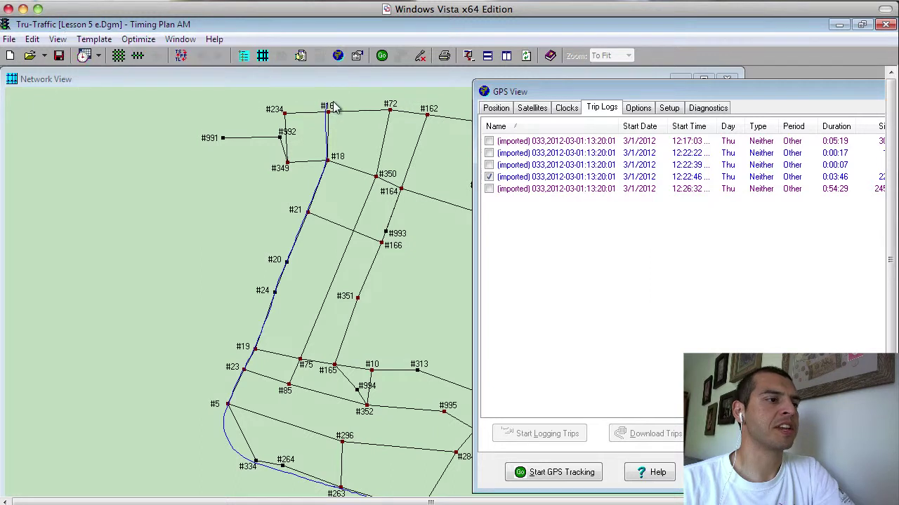
Open the fourth trip's View Details Table, restored and enlarged beside the network map
right_click(534, 181)
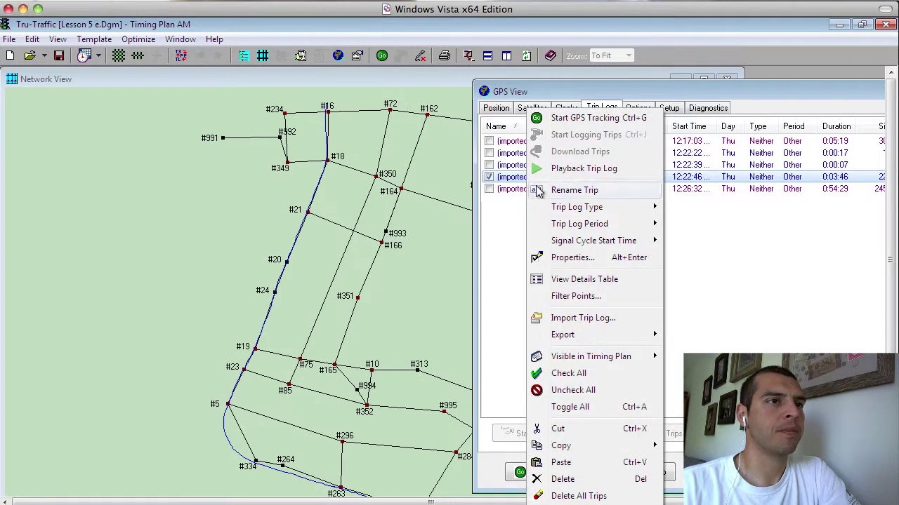
left_click(580, 280)
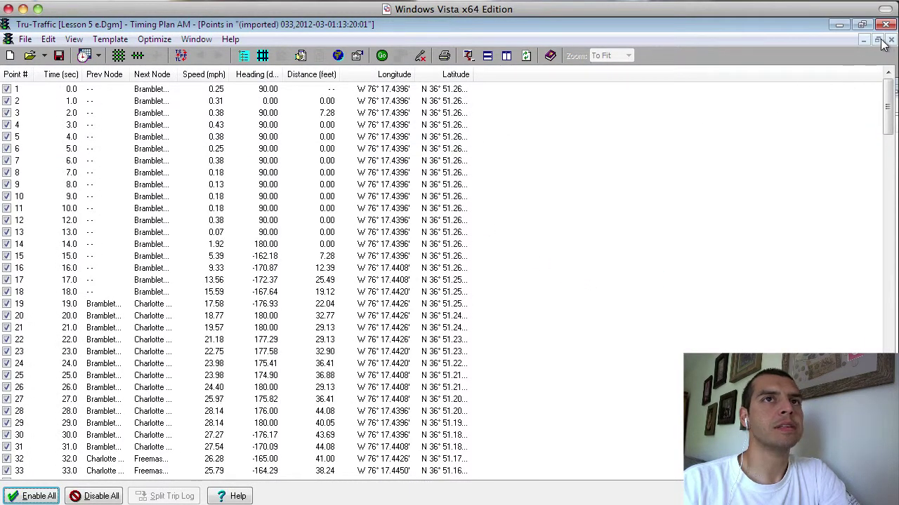
left_click(879, 40)
left_click_drag(314, 203, 640, 83)
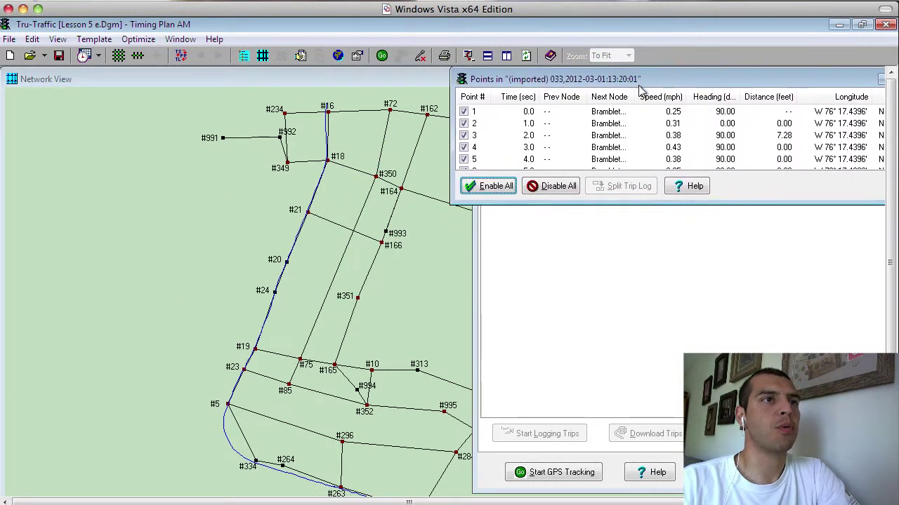
left_click_drag(652, 204, 630, 498)
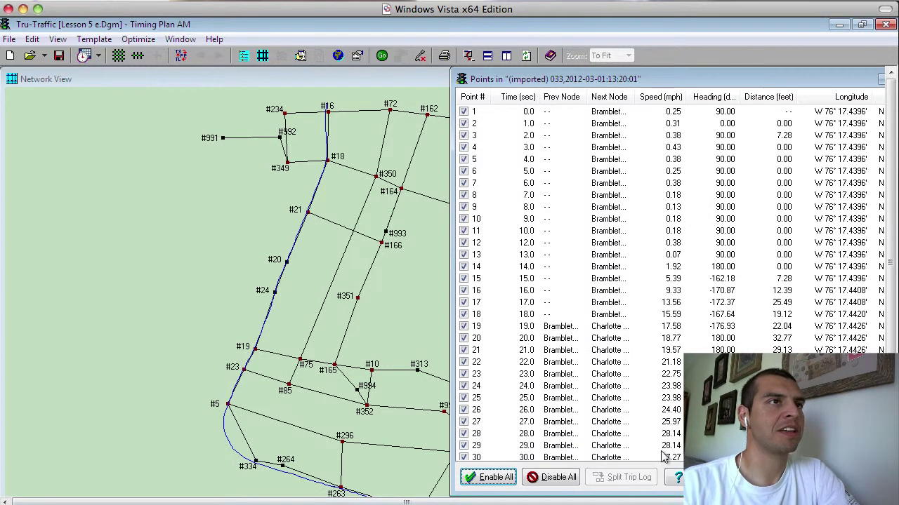
left_click(528, 115)
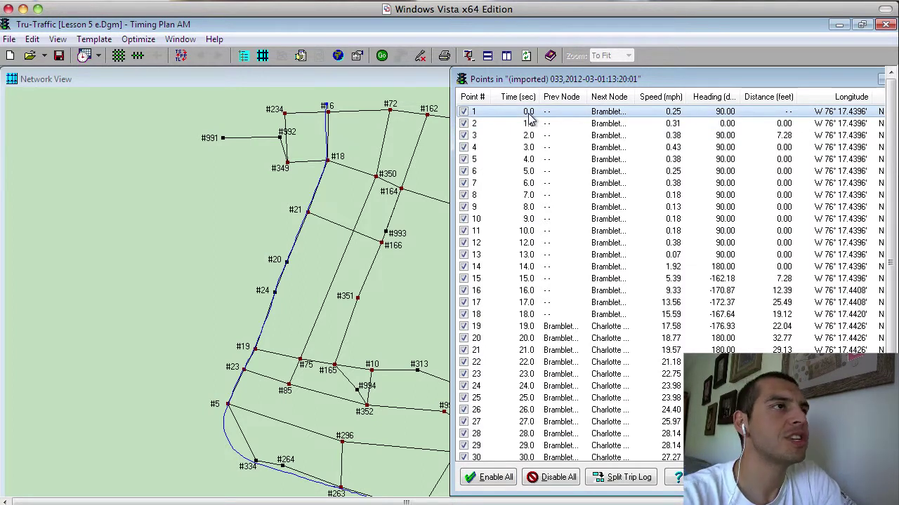
key("Down")
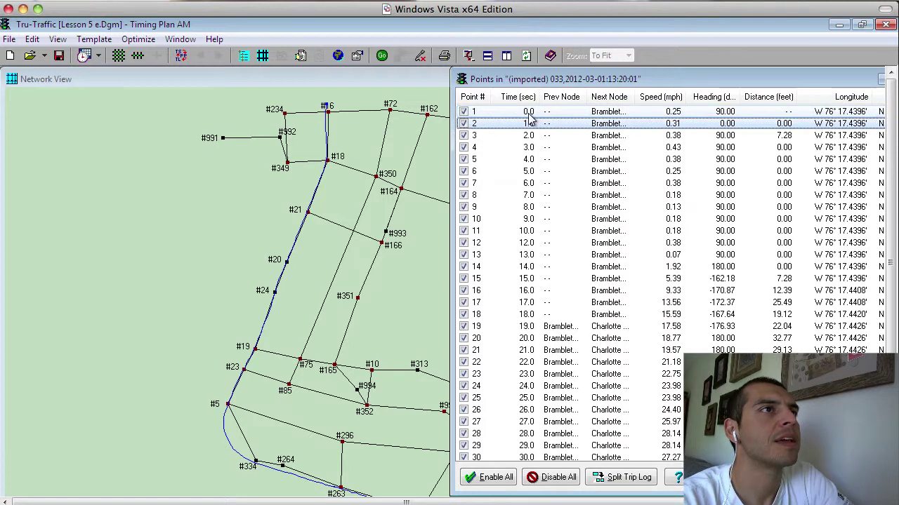
key("Down")
key("Down")
key("Down")
key("Down")
key("Down")
key("Down")
key("Down")
key("Down")
key("Down")
key("Down")
key("Down")
key("Down")
key("Down")
key("Down")
key("Down")
key("Down")
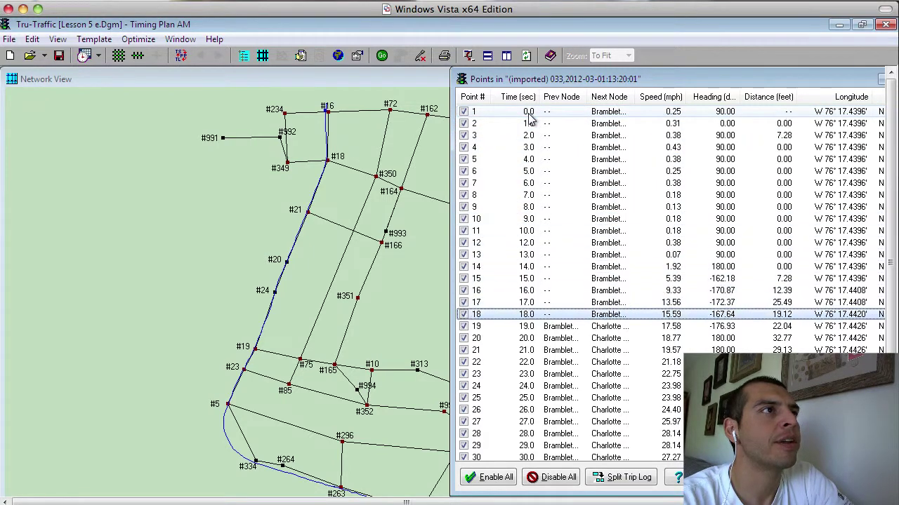
key("Down")
key("Down")
key("Down")
key("Down")
key("Down")
key("Down")
key("Down")
key("Down")
key("Down")
key("Down")
key("Down")
key("Down")
key("Down")
key("Down")
key("Down")
key("Down")
key("Down")
key("Down")
key("Down")
key("Down")
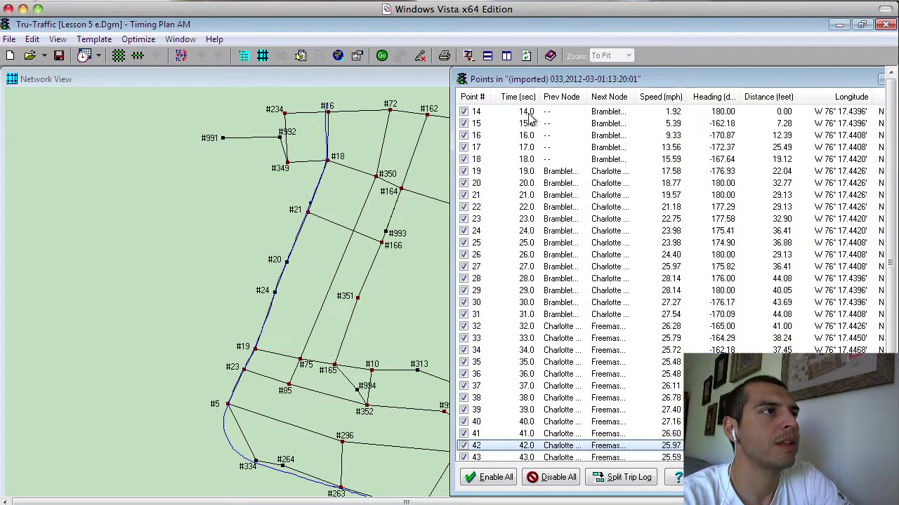
key("Down")
key("Down")
key("Down")
key("Down")
key("Down")
key("Down")
key("Down")
key("Down")
key("Down")
key("Down")
key("Down")
key("Down")
key("Down")
key("Down")
key("Down")
key("Down")
key("Down")
key("Down")
key("Down")
key("Down")
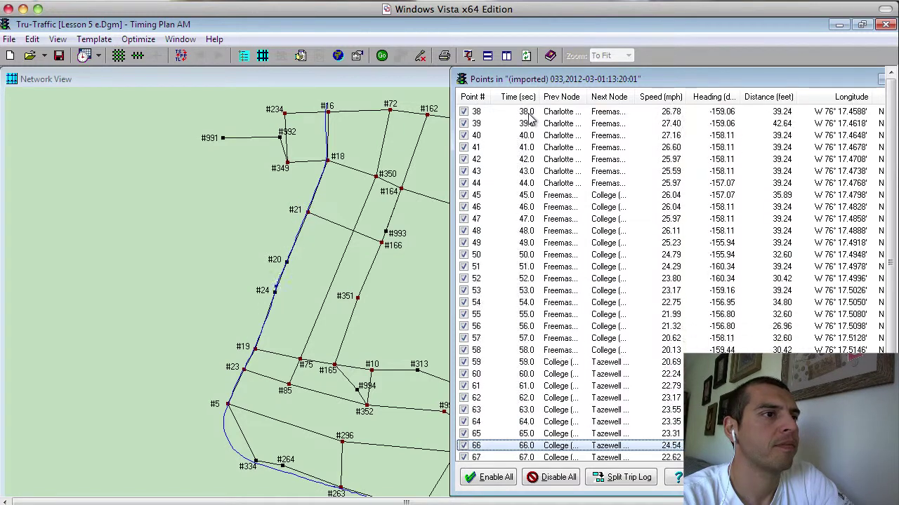
key("Down")
key("Down")
key("Down")
key("Down")
key("Down")
key("Down")
key("Down")
key("Down")
key("Down")
key("Down")
key("Down")
key("Down")
key("Down")
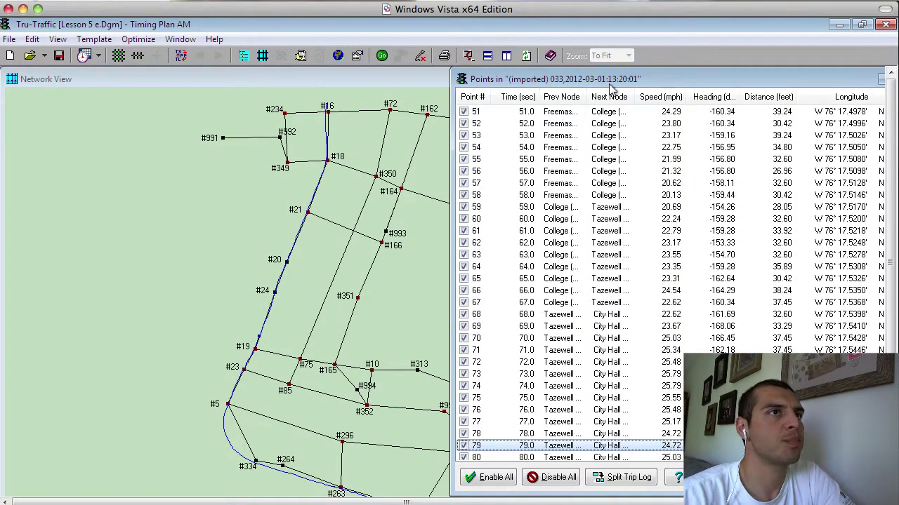
key("Down")
key("Down")
key("Down")
key("Down")
key("Down")
key("Down")
key("Down")
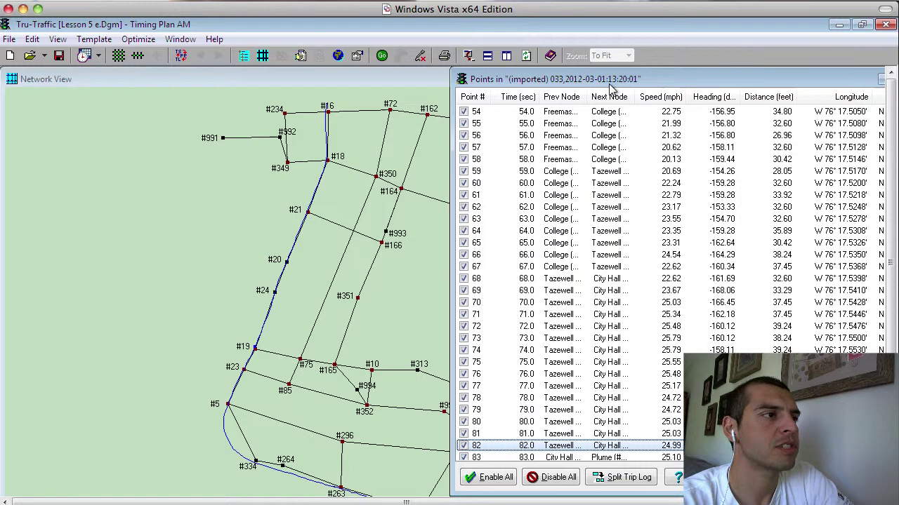
key("Down")
key("Down")
key("Down")
key("Down")
key("Down")
key("Down")
key("Down")
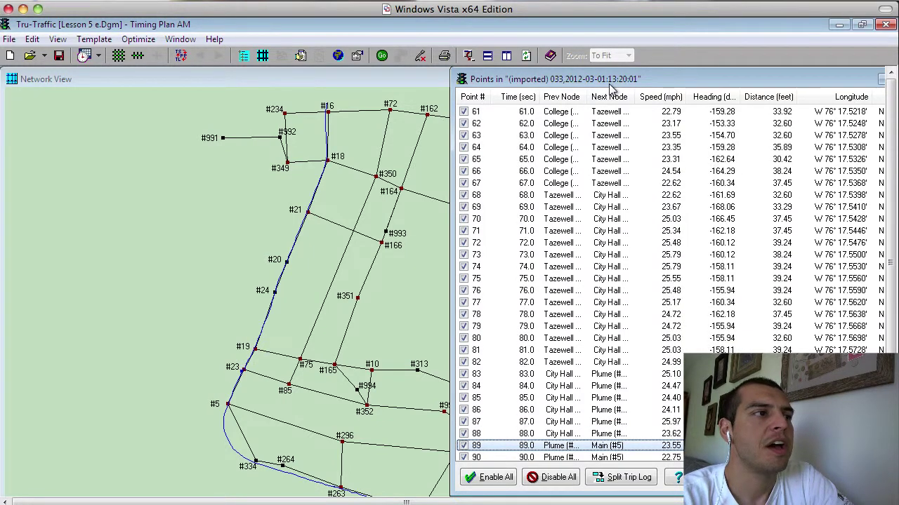
key("Down")
key("Down")
key("Down")
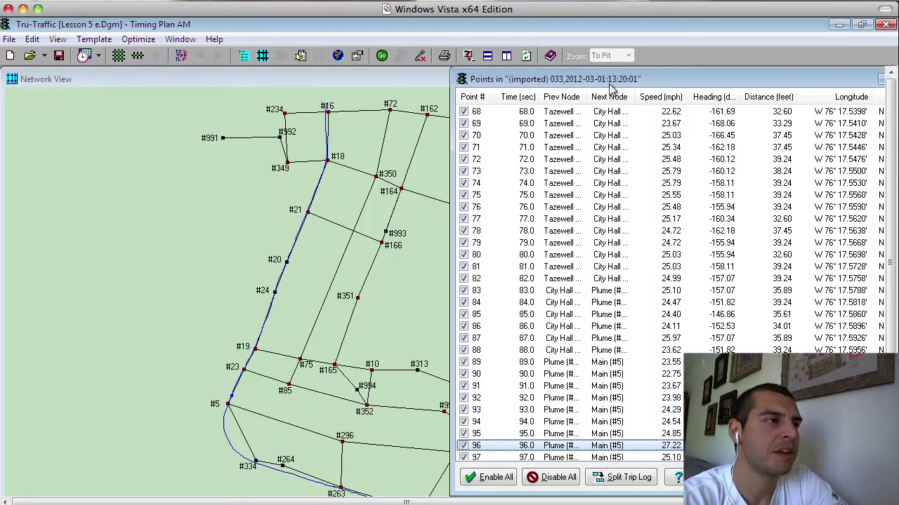
key("Down")
key("Down")
key("Down")
key("Down")
key("Down")
key("Down")
key("Down")
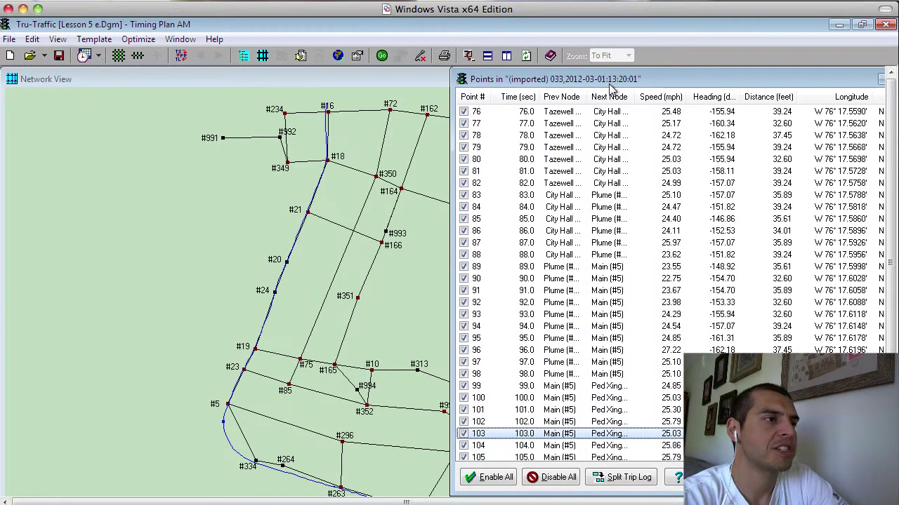
key("Down")
key("Down")
key("Down")
key("Down")
key("Down")
key("Down")
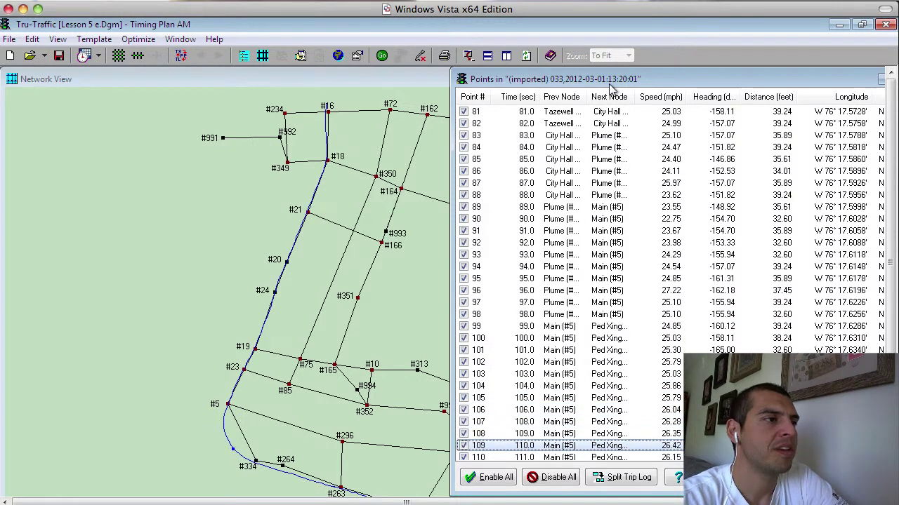
key("Up")
key("Up")
key("Up")
key("Up")
key("Up")
key("Up")
key("Up")
key("Up")
key("Up")
key("Up")
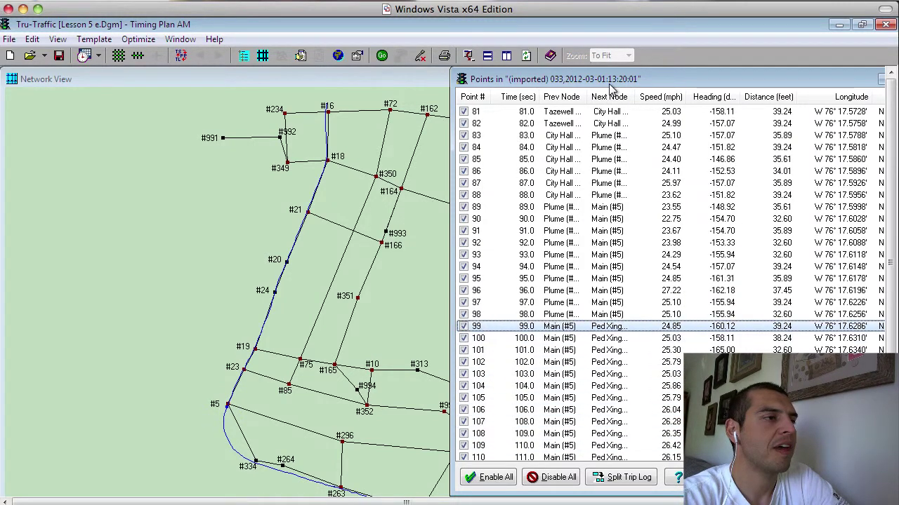
key("Up")
key("Up")
key("Up")
key("Down")
key("Down")
key("Down")
key("Down")
key("Down")
key("Down")
key("Down")
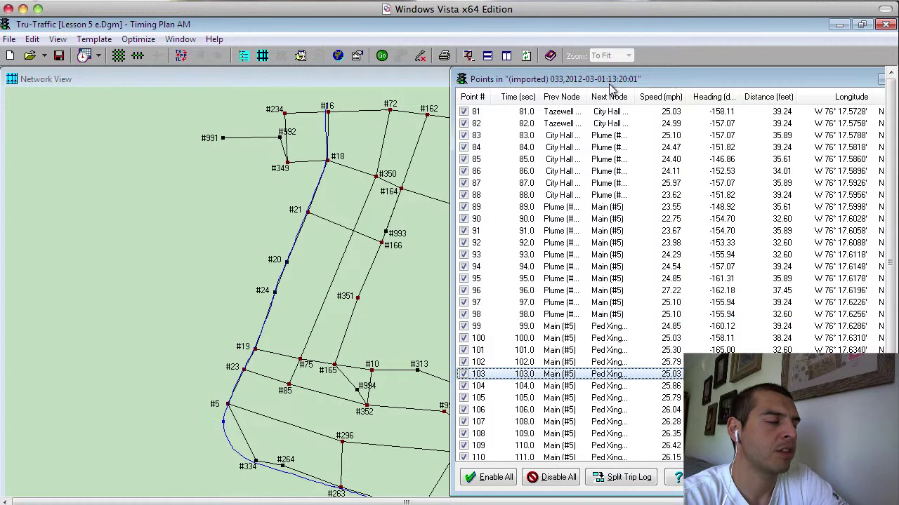
key("Down")
key("Up")
key("Up")
key("Up")
key("Up")
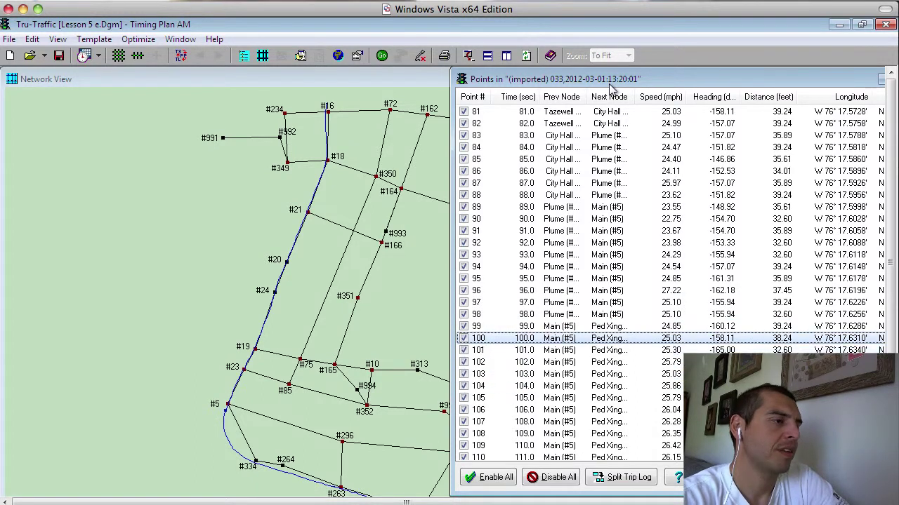
key("Up")
key("Up")
key("Up")
key("Up")
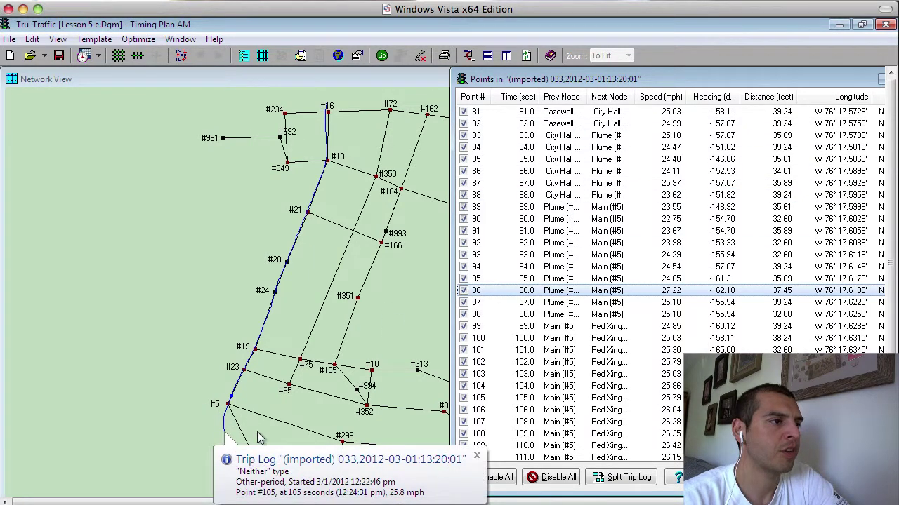
key("Down")
key("Down")
key("Down")
key("Down")
key("Down")
key("Down")
key("Down")
key("Down")
key("Down")
key("Down")
key("Down")
key("Down")
key("Down")
key("Down")
key("Down")
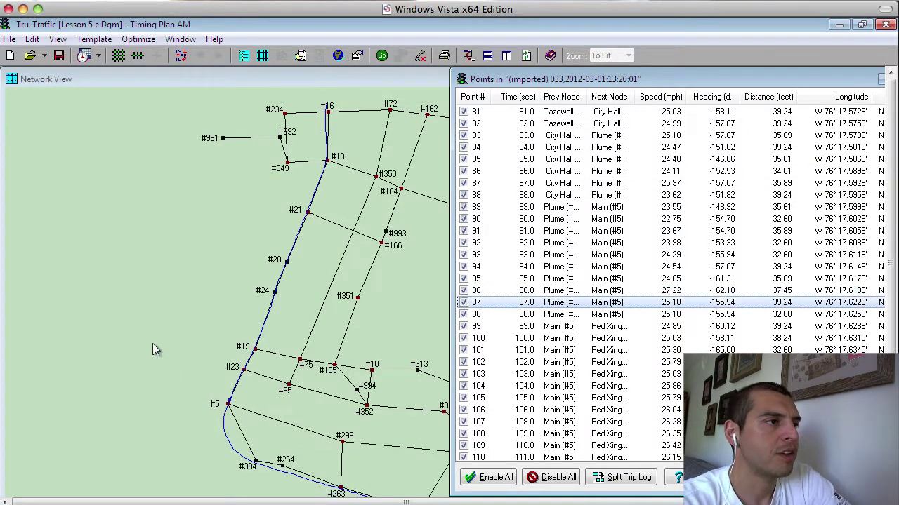
key("Down")
key("Down")
key("Down")
key("Down")
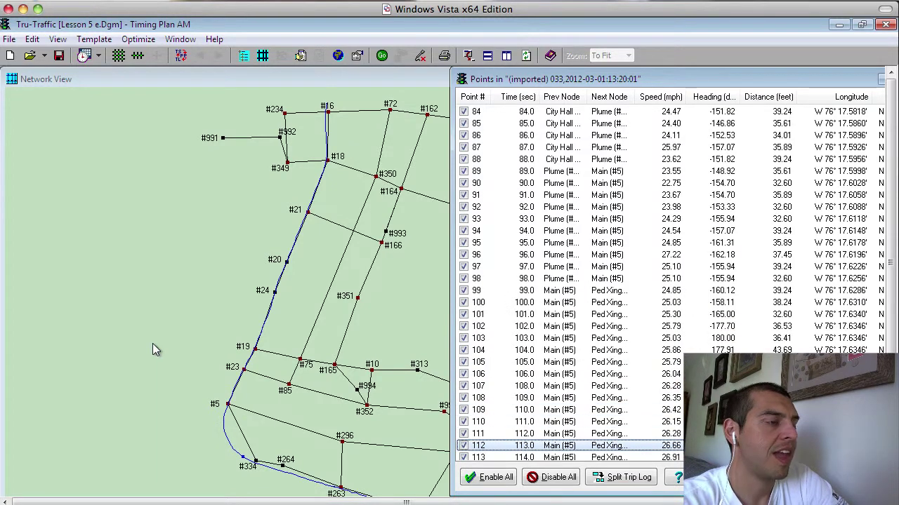
key("Down")
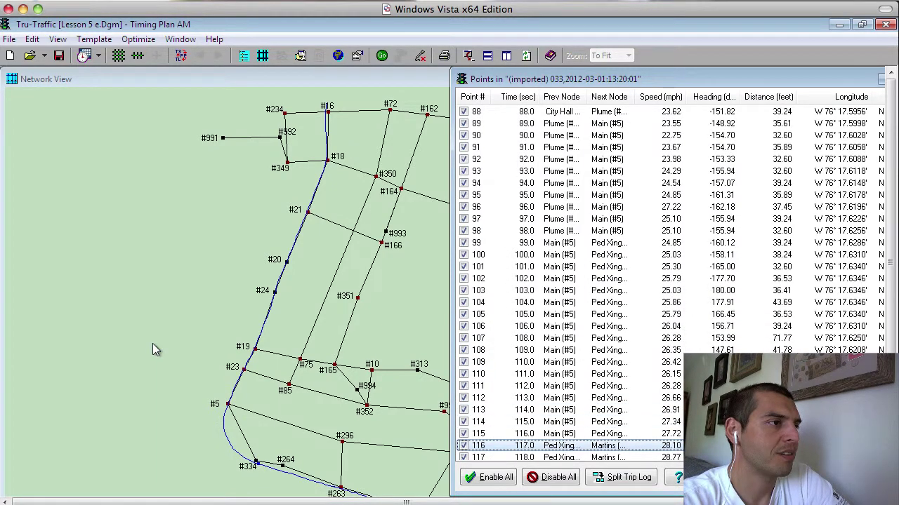
key("Up")
key("Up")
key("Up")
key("Up")
key("Up")
key("Up")
key("Up")
key("Up")
key("Up")
key("Up")
key("Up")
key("Up")
key("Up")
key("Up")
key("Up")
key("Up")
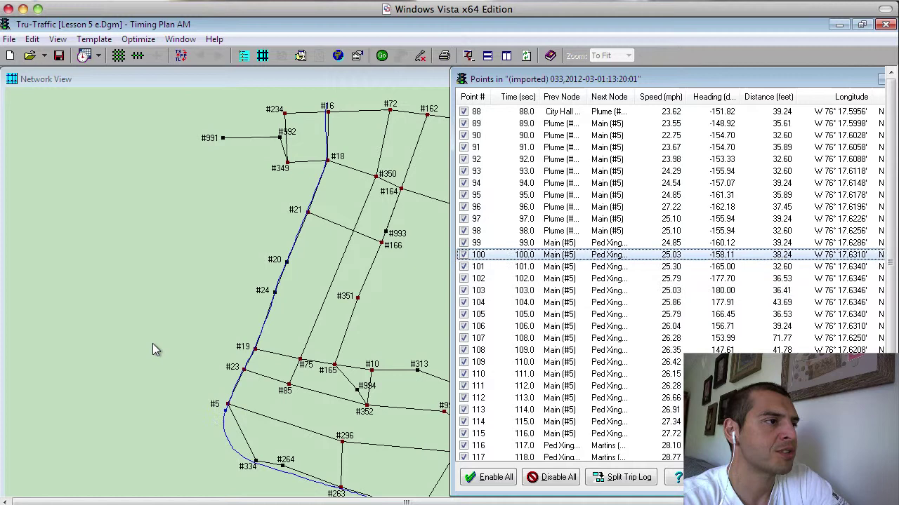
key("Down")
key("Down")
key("Down")
key("Down")
key("Down")
key("Down")
key("Down")
key("Down")
key("Down")
key("Down")
key("Down")
key("Down")
key("Down")
key("Down")
key("Down")
key("Down")
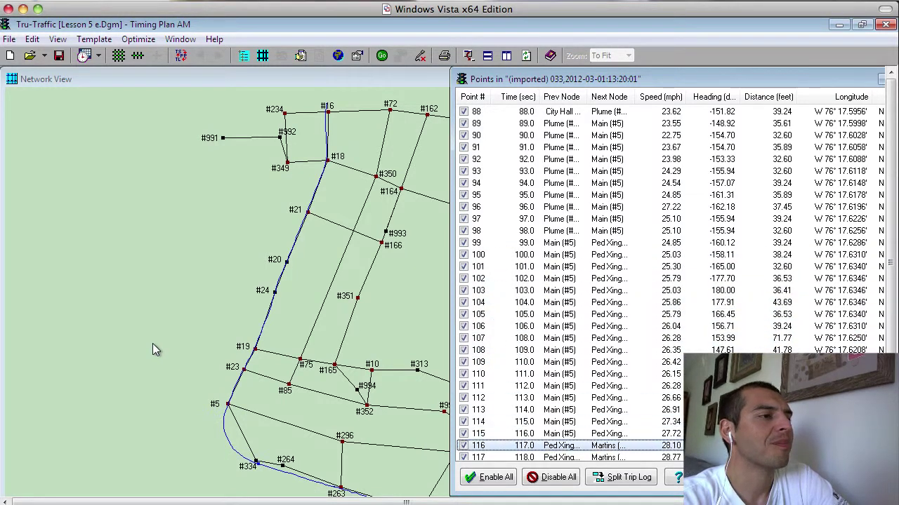
key("Up")
key("Up")
key("Up")
key("Up")
key("Up")
key("Up")
key("Up")
key("Up")
key("Up")
key("Up")
key("Up")
key("Up")
key("Up")
key("Up")
key("Up")
key("Up")
key("Up")
key("Up")
key("Up")
key("Up")
key("Up")
key("Up")
key("Up")
key("Up")
key("Up")
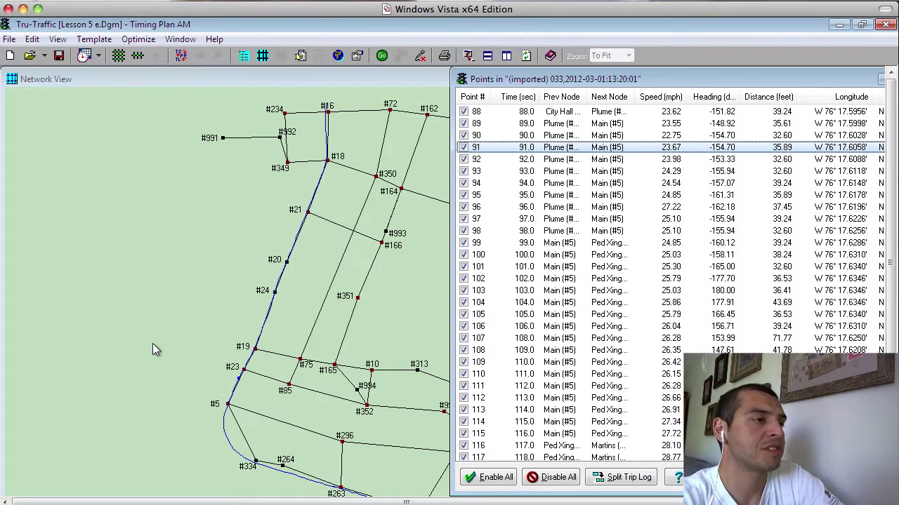
key("Down")
key("Down")
key("Down")
key("Down")
key("Down")
key("Down")
key("Down")
key("Down")
key("Down")
key("Down")
key("Down")
key("Down")
key("Down")
key("Down")
key("Down")
key("Down")
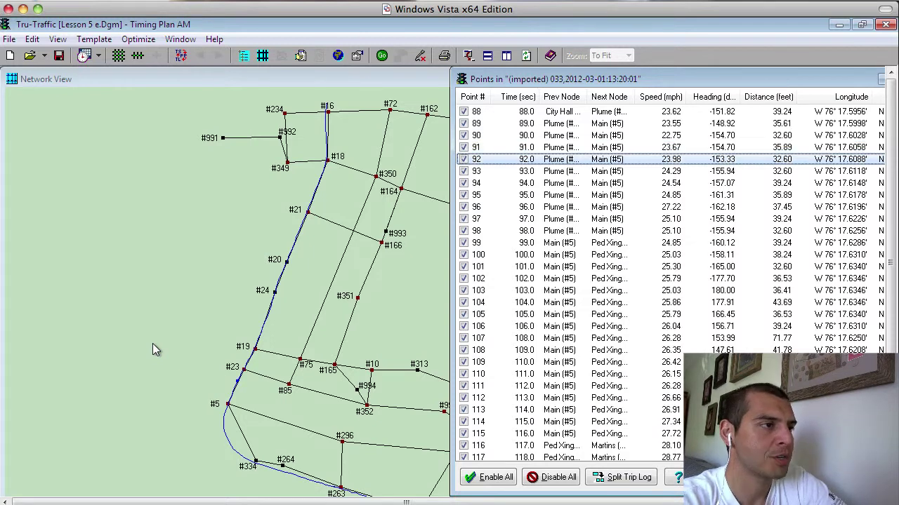
key("Down")
key("Down")
key("Down")
key("Down")
key("Down")
key("Down")
key("Down")
key("Down")
key("Down")
key("Down")
key("Down")
key("Down")
key("Down")
key("Down")
key("Down")
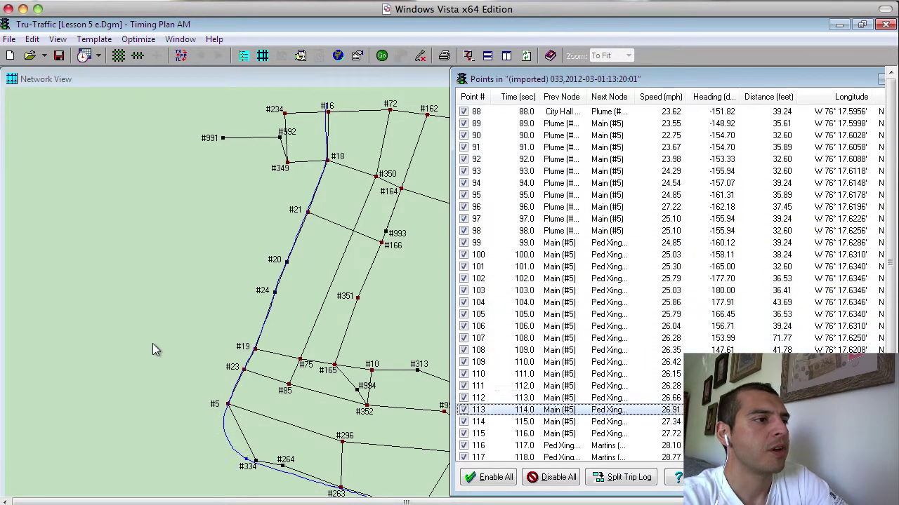
key("Up")
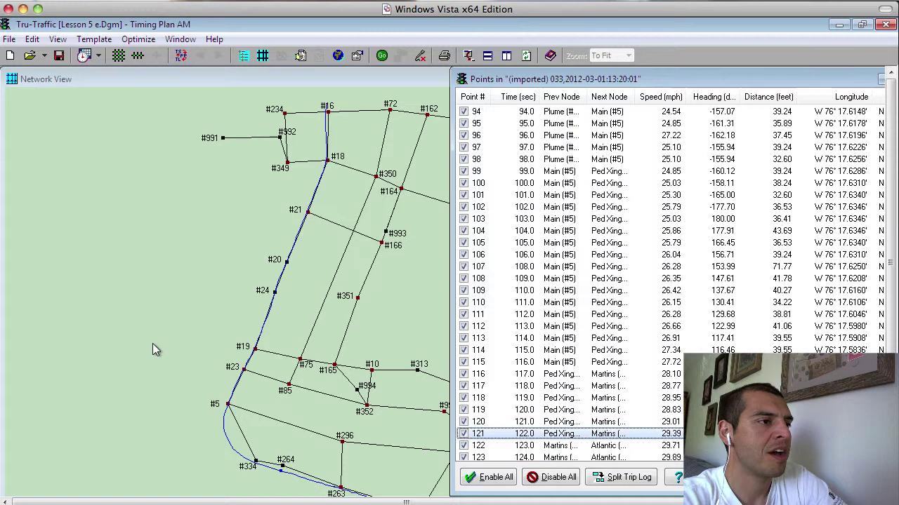
key("Down")
key("Up")
key("Up")
key("Down")
key("Down")
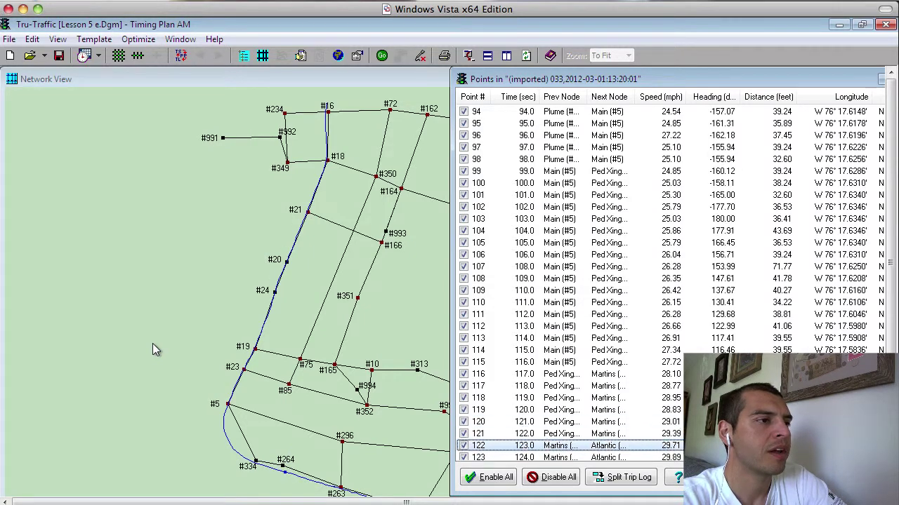
key("Up")
key("Up")
key("Down")
key("Down")
key("Down")
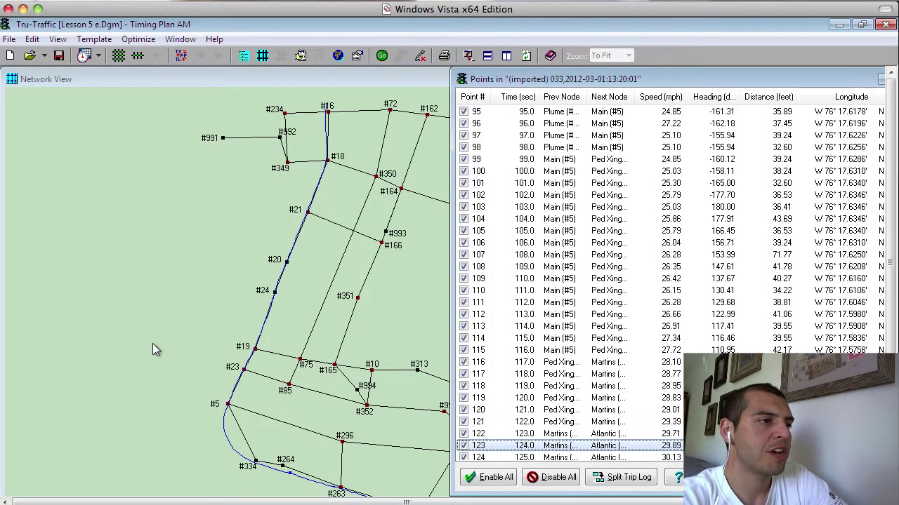
key("Up")
key("Up")
key("Up")
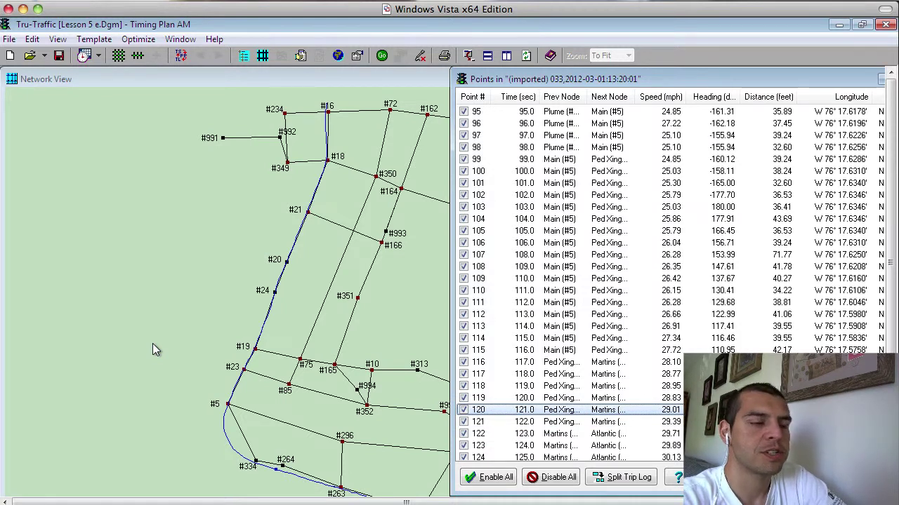
key("Down")
key("Down")
key("Up")
key("Up")
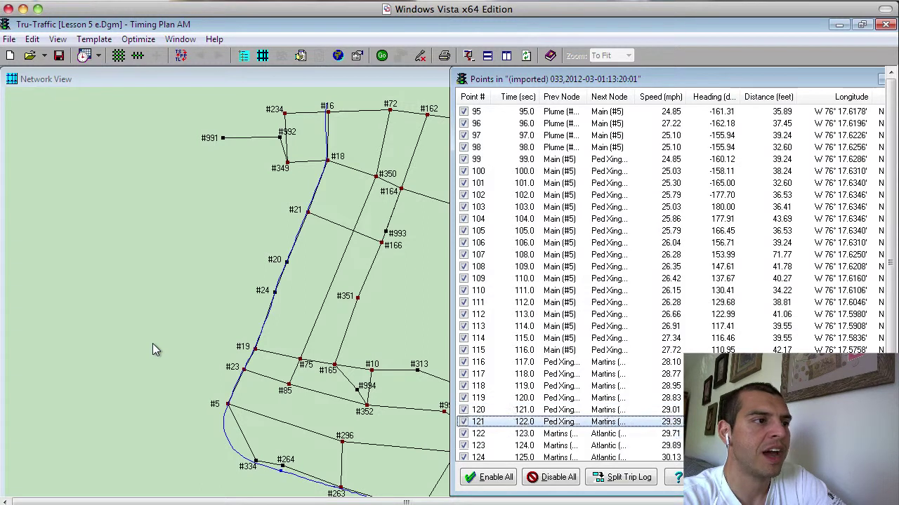
key("Down")
key("Down")
key("Up")
key("Up")
key("Down")
key("Down")
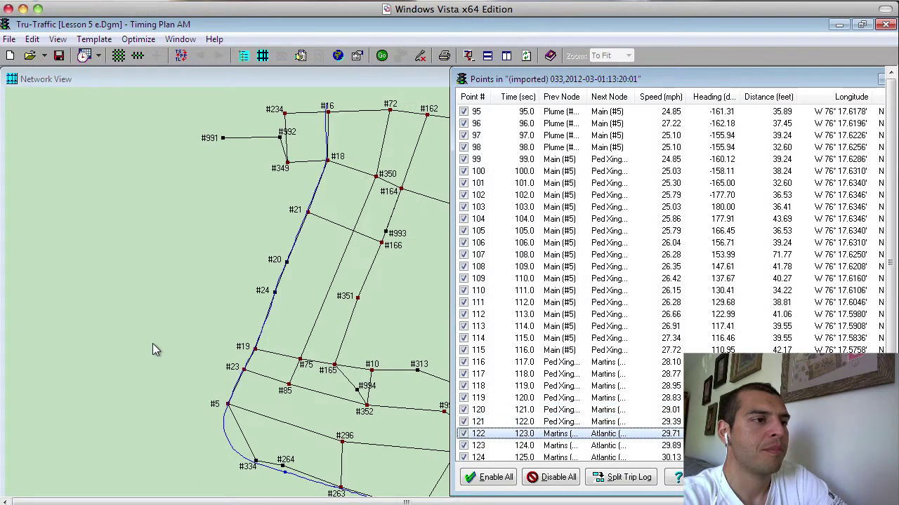
key("Down")
key("Up")
key("Up")
key("Up")
key("Up")
key("Up")
key("Up")
key("Up")
key("Up")
key("Up")
key("Up")
key("Up")
key("Up")
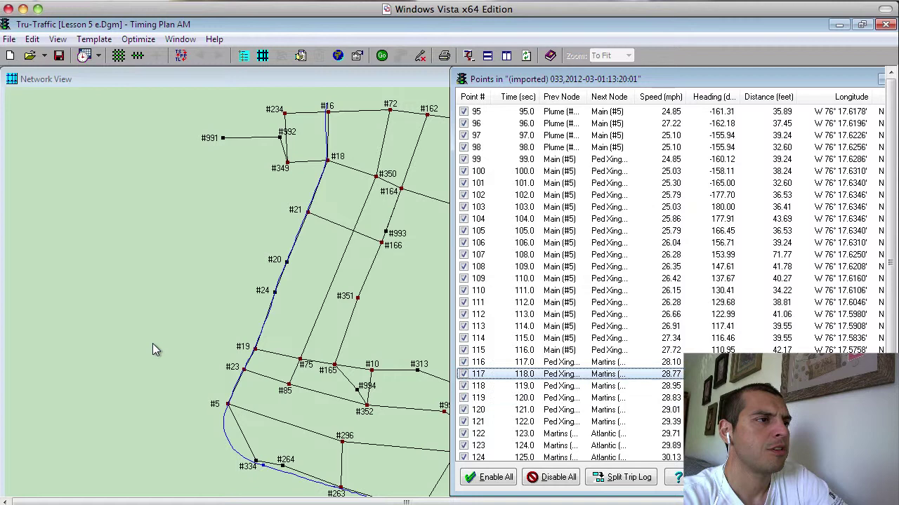
key("Up")
key("Up")
key("Up")
key("Up")
key("Up")
key("Up")
key("Up")
key("Up")
key("Up")
key("Up")
key("Up")
key("Up")
key("Up")
key("Up")
key("Up")
key("Up")
key("Up")
key("Up")
key("Up")
key("Up")
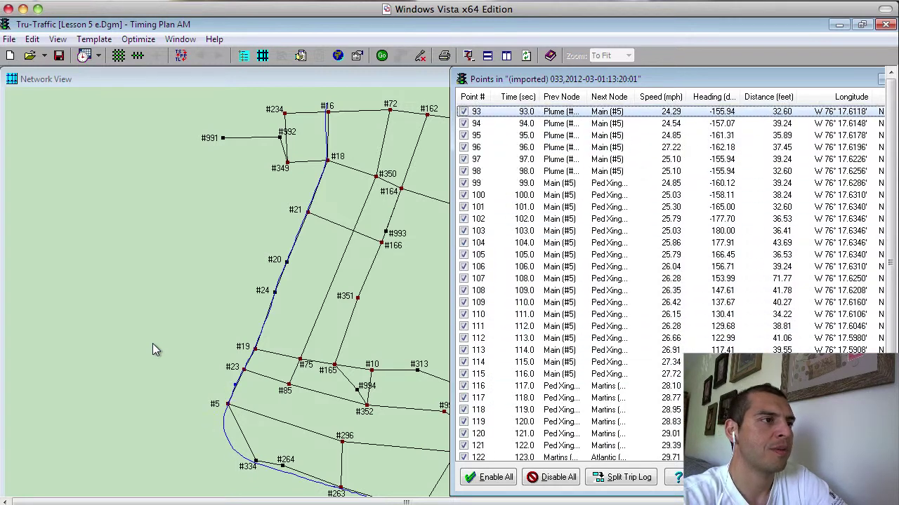
key("Up")
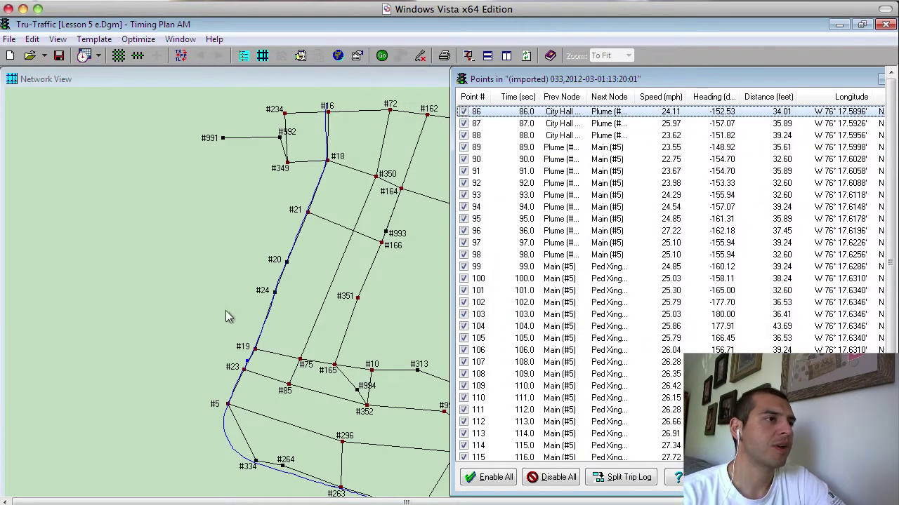
Turn on Show Intersection Extents in the network map and inspect the trip route's points
left_click(204, 292)
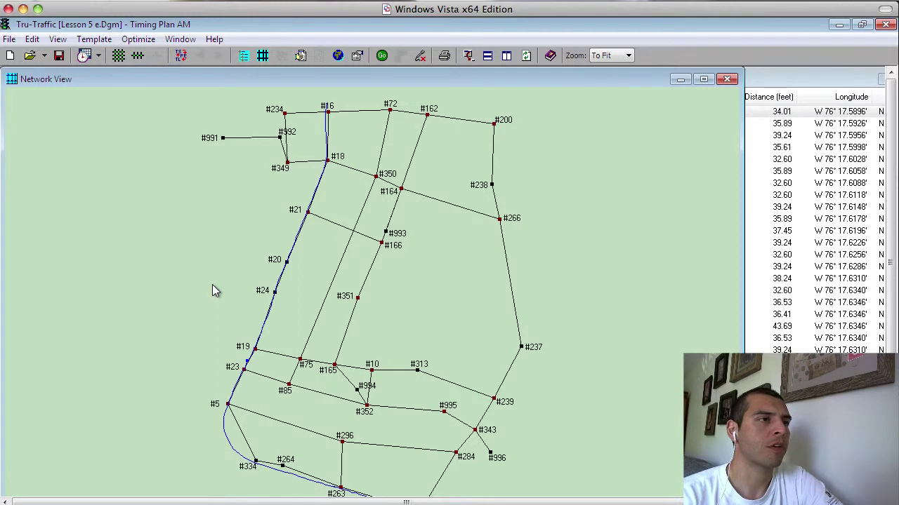
right_click(212, 285)
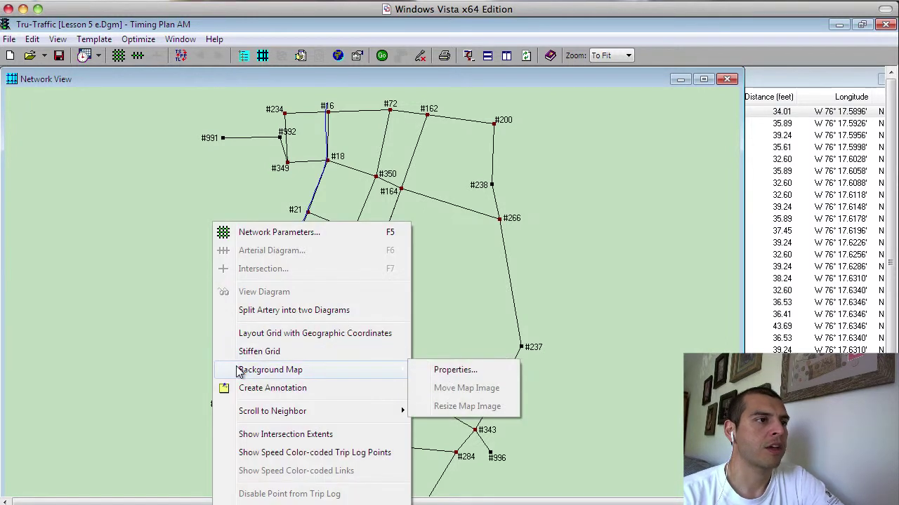
left_click(269, 434)
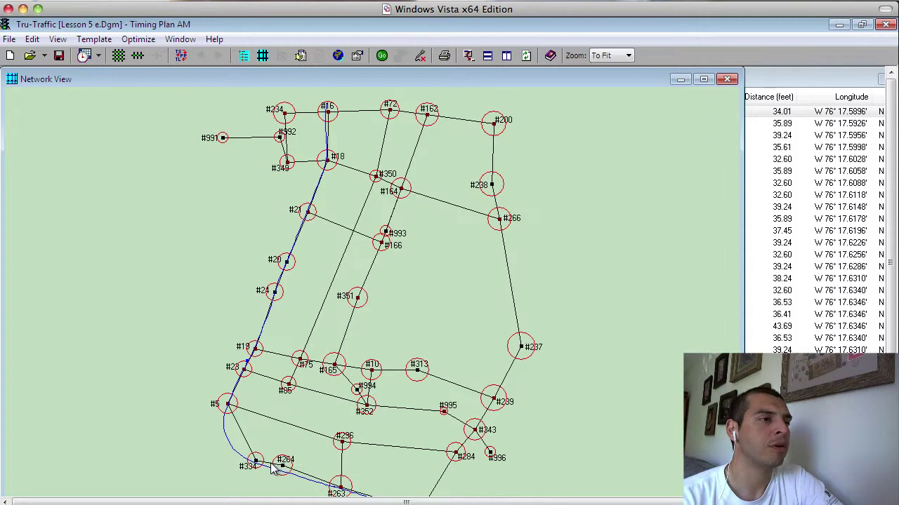
mouse_move(236, 454)
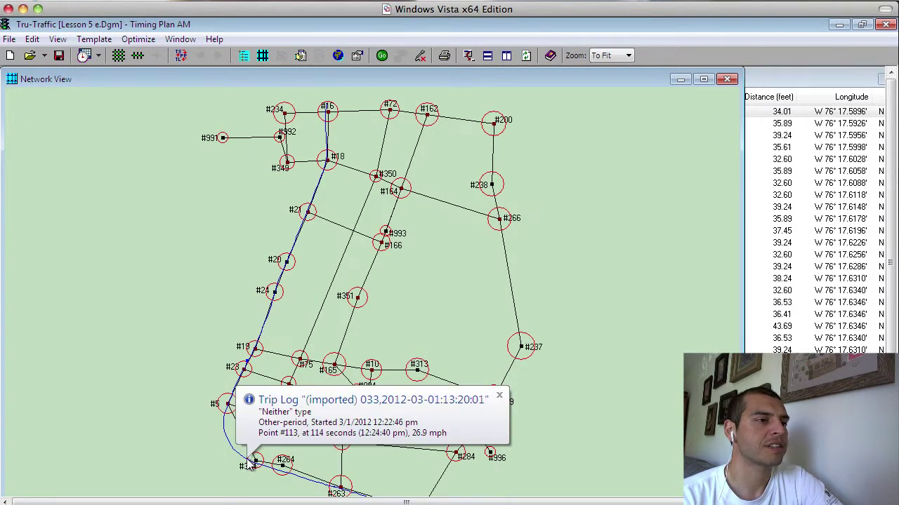
mouse_move(276, 473)
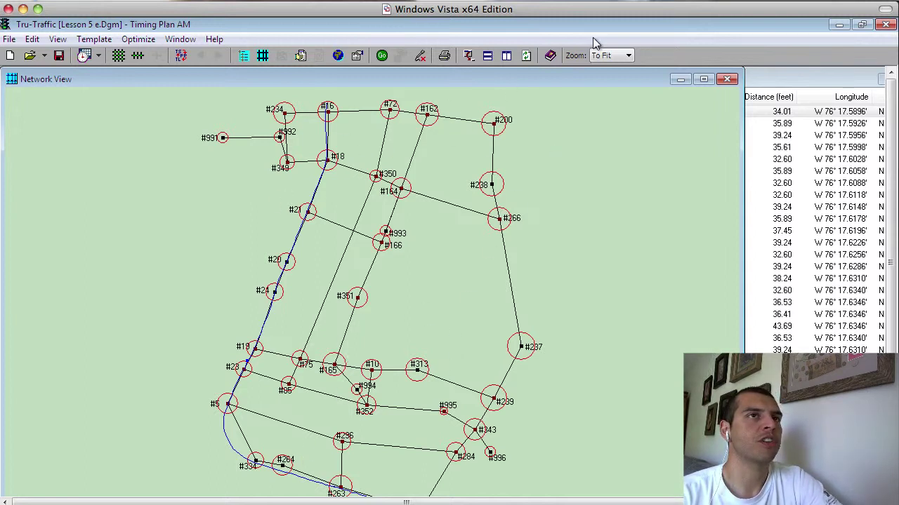
Zoom the network map in to 450%
left_click(628, 55)
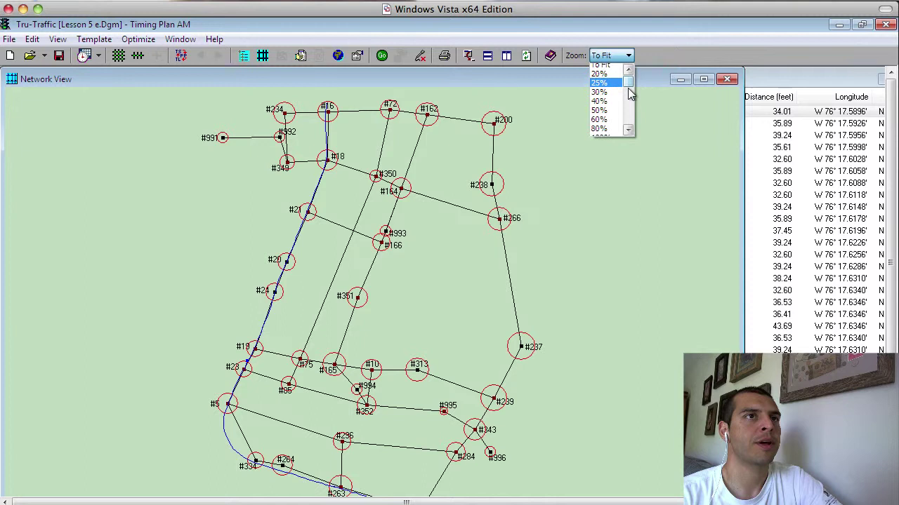
scroll(628, 96, "down", 4)
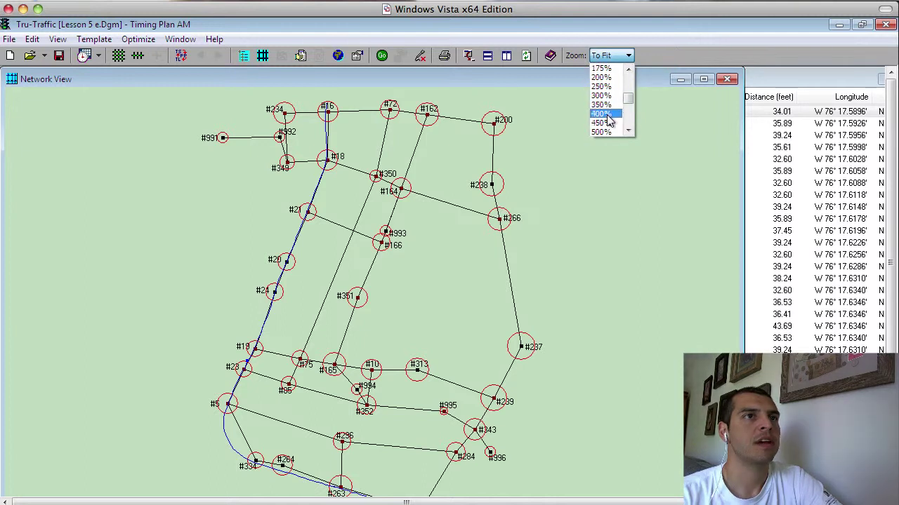
left_click(609, 124)
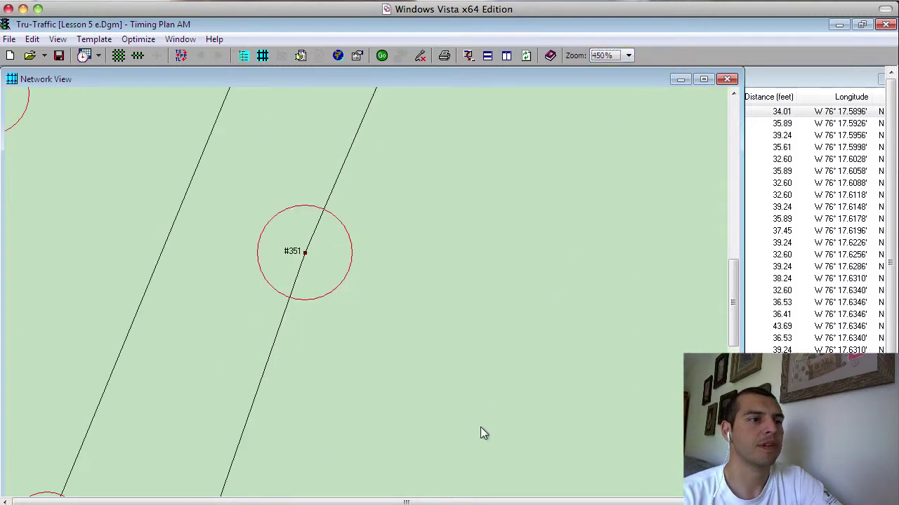
left_click(544, 379)
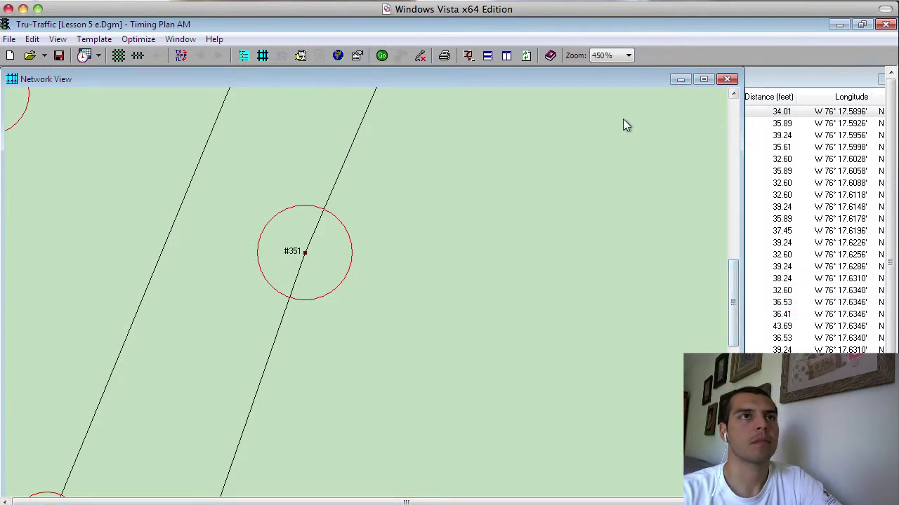
Resize the network map and scroll it to show nodes #20, #24 and #19
left_click_drag(726, 71, 651, 78)
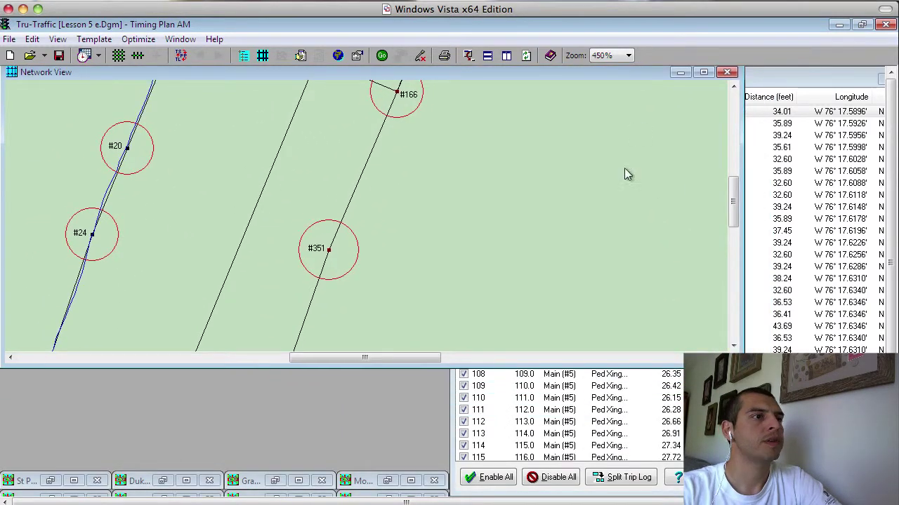
left_click_drag(638, 362, 623, 465)
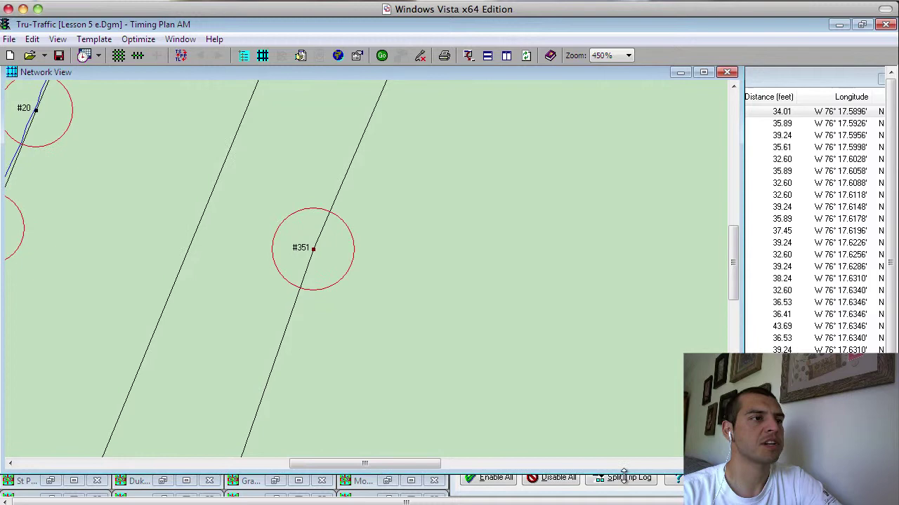
left_click_drag(624, 478, 624, 485)
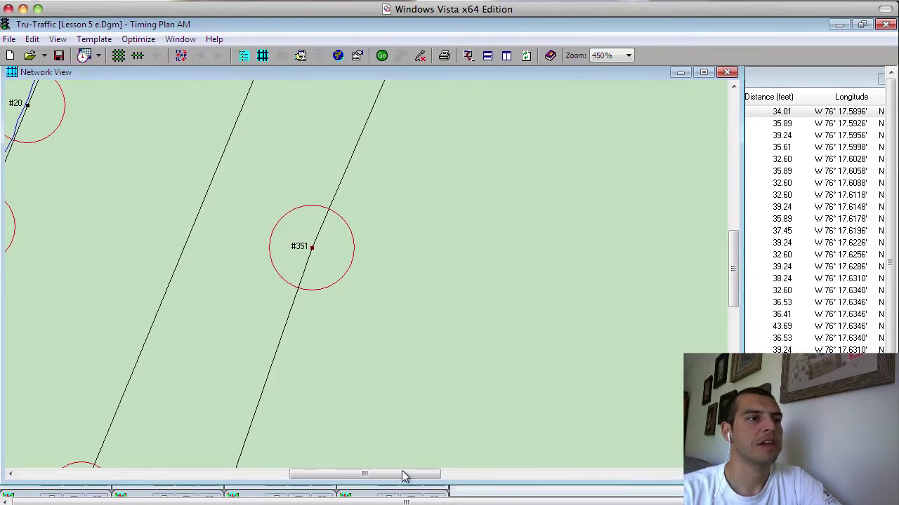
left_click_drag(403, 477, 316, 466)
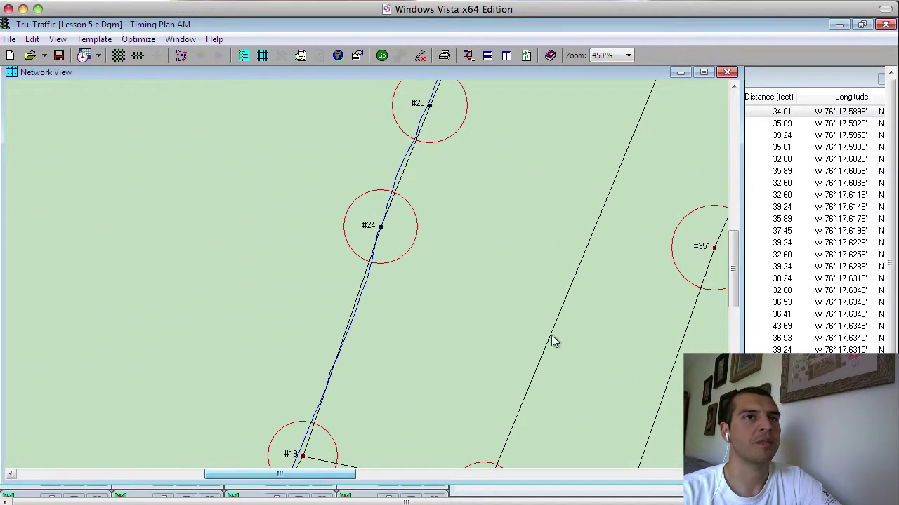
Bring the Points table forward and step between points 62 and 71 along the route
left_click(746, 135)
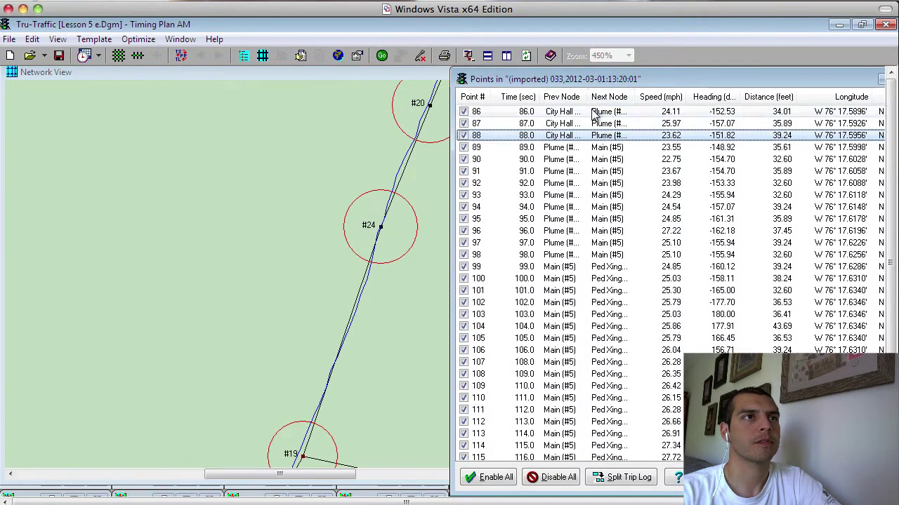
key("Up")
key("Up")
key("Up")
key("Up")
key("Up")
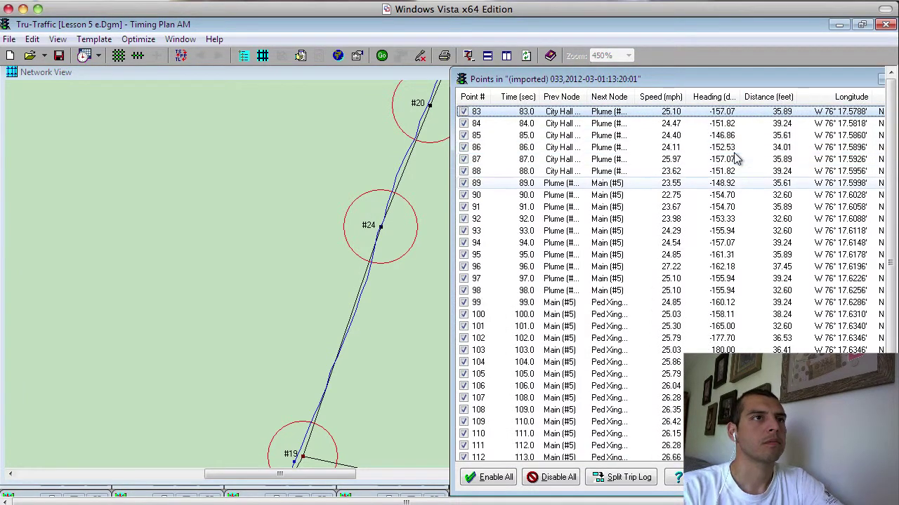
key("Up")
key("Up")
key("Up")
key("Up")
key("Up")
key("Up")
key("Up")
key("Up")
key("Up")
key("Up")
key("Up")
key("Up")
key("Up")
key("Up")
key("Up")
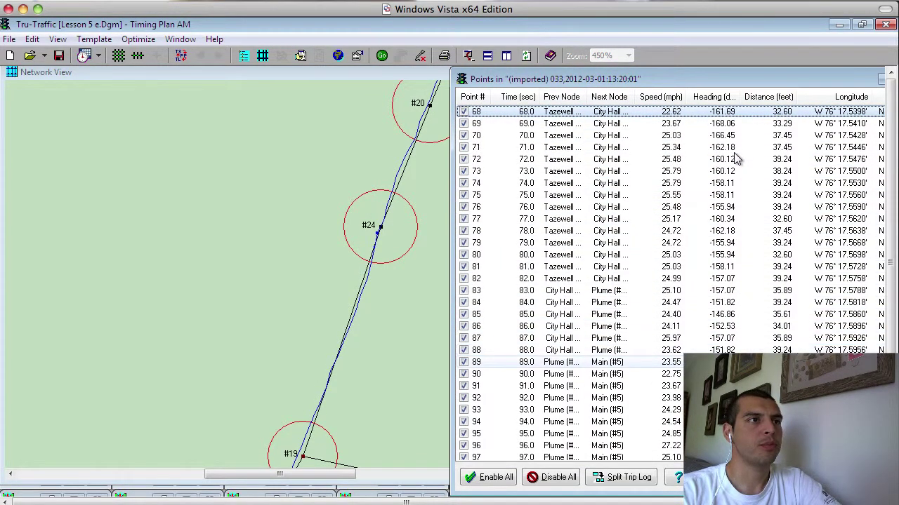
key("Up")
key("Up")
key("Up")
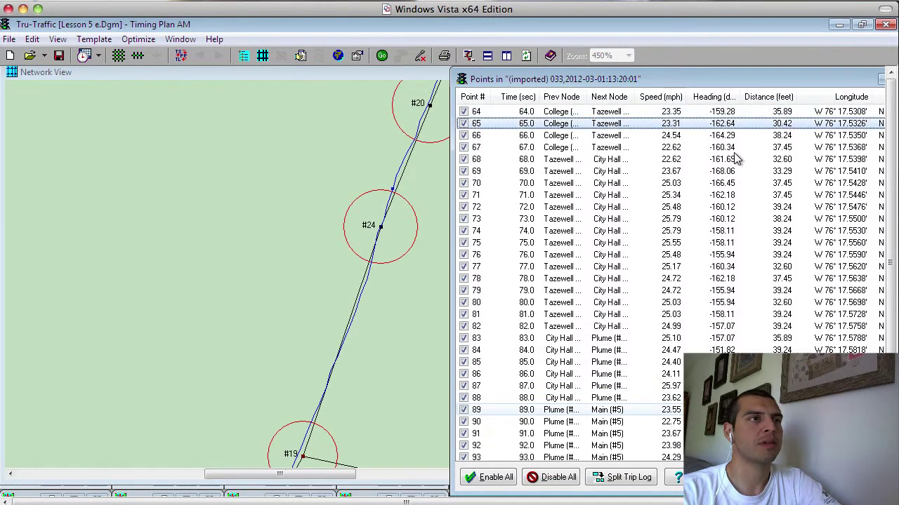
key("Up")
key("Up")
key("Up")
key("Down")
key("Down")
key("Down")
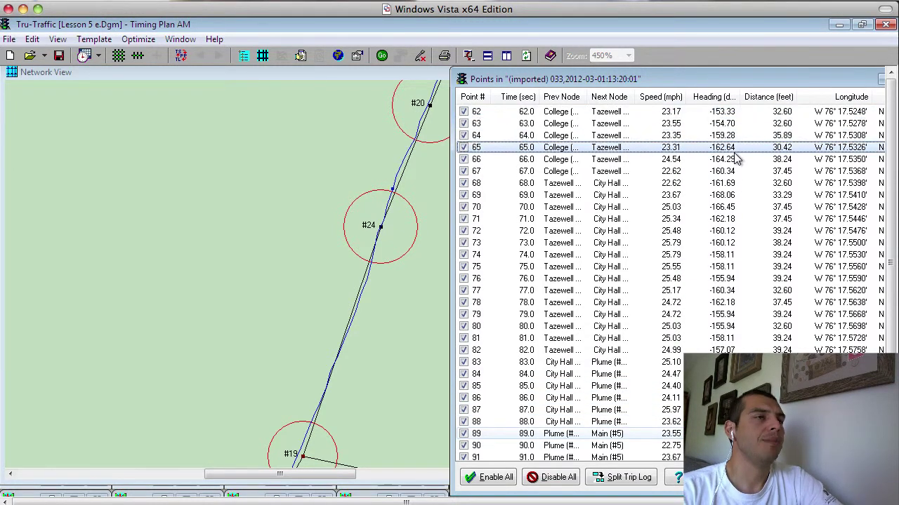
key("Down")
key("Down")
key("Down")
key("Down")
key("Down")
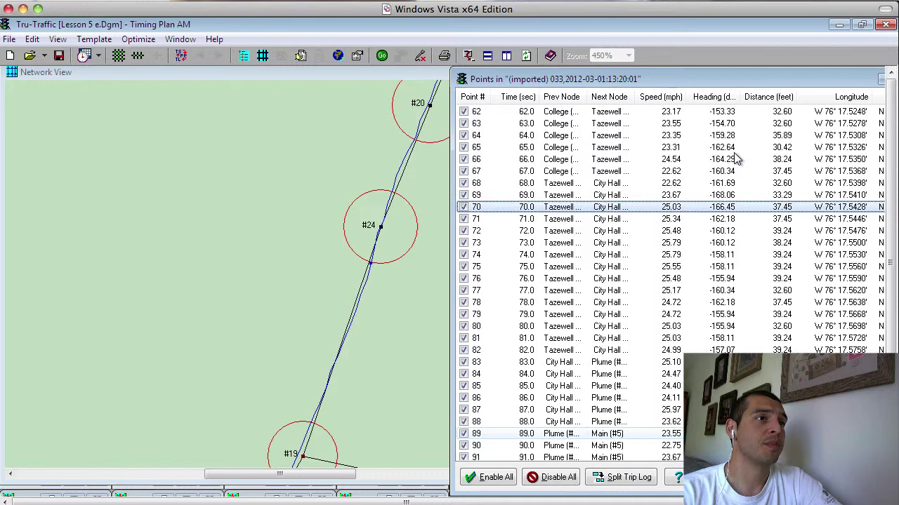
key("Down")
key("Down")
key("Down")
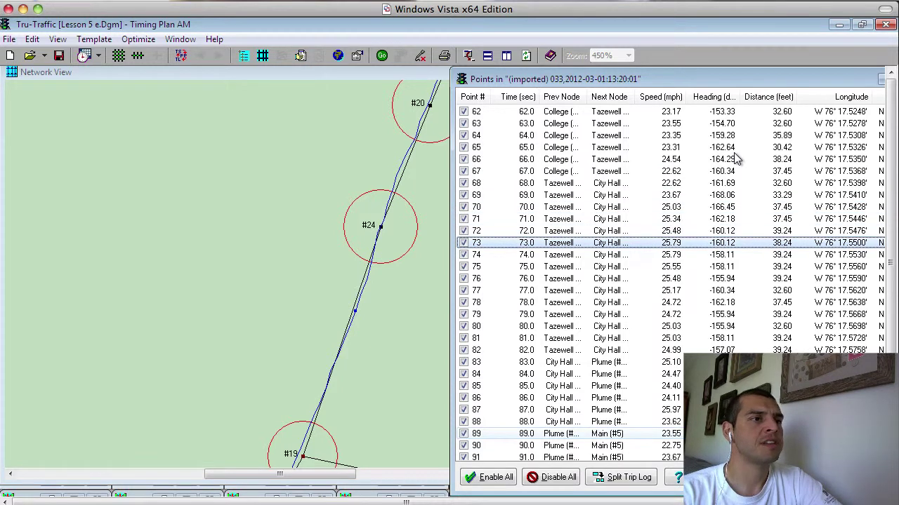
key("Up")
key("Up")
key("Up")
key("Up")
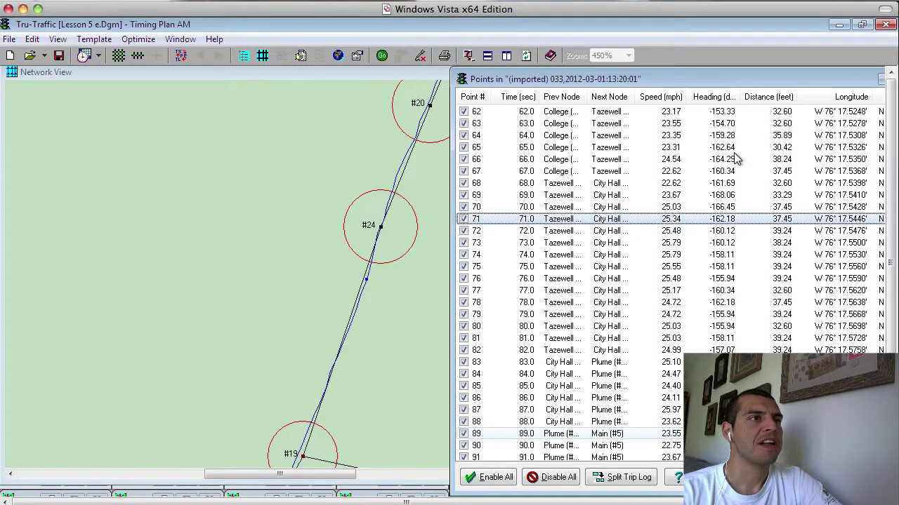
key("Up")
key("Up")
key("Up")
key("Up")
key("Up")
key("Up")
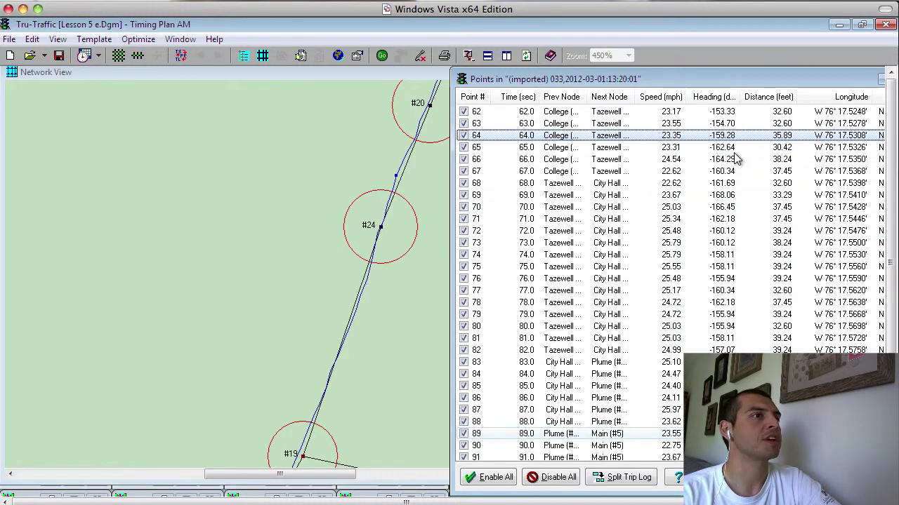
key("Up")
key("Down")
key("Down")
key("Down")
key("Down")
key("Down")
key("Down")
key("Down")
key("Down")
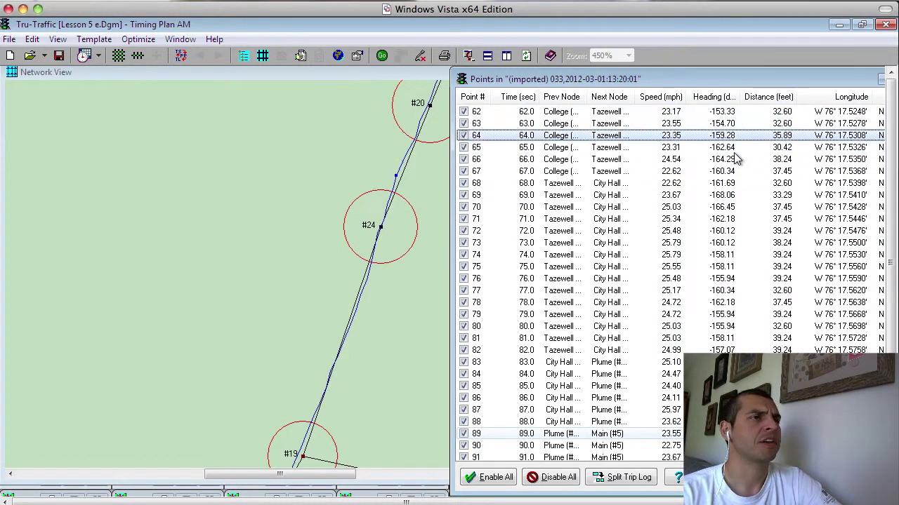
Compare points 63–67 on the map, then advance through points 72 and 79 to 83
key("Down")
key("Down")
key("Down")
key("Down")
key("Up")
key("Up")
key("Up")
key("Up")
key("Up")
key("Up")
key("Up")
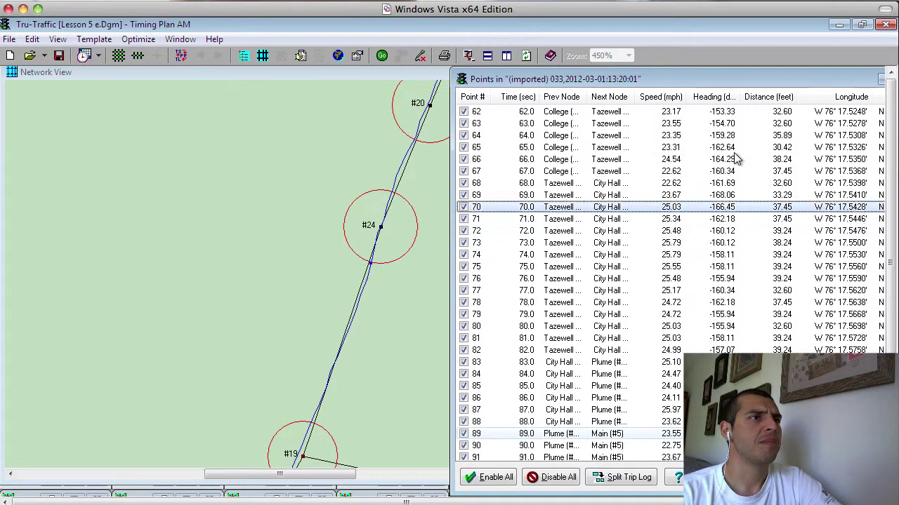
key("Up")
key("Up")
key("Up")
key("Up")
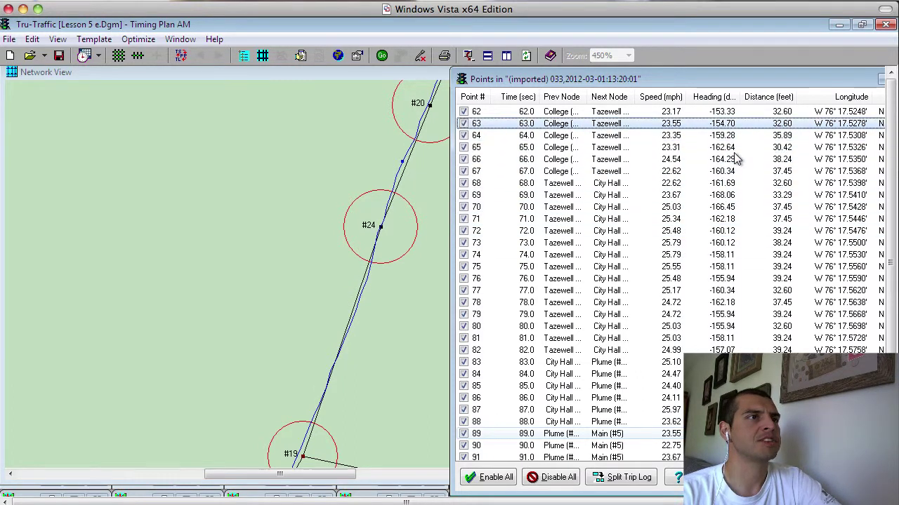
key("Down")
key("Down")
key("Down")
key("Down")
key("Down")
key("Down")
key("Down")
key("Down")
key("Down")
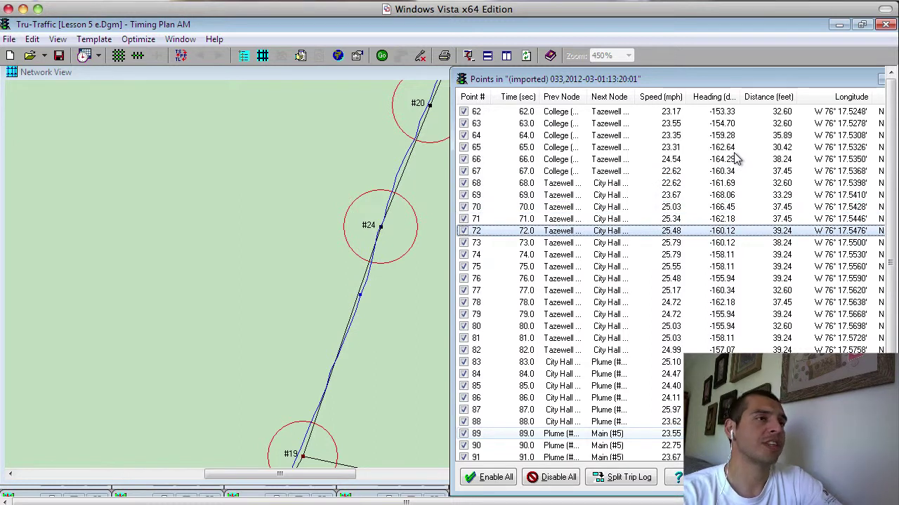
key("Up")
key("Up")
key("Up")
key("Up")
key("Up")
key("Up")
key("Up")
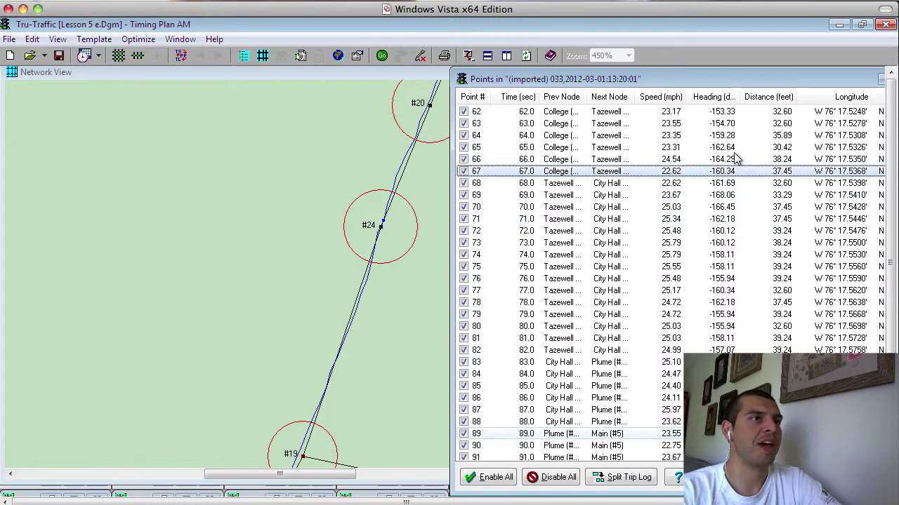
key("Up")
key("Up")
key("Down")
key("Down")
key("Down")
key("Down")
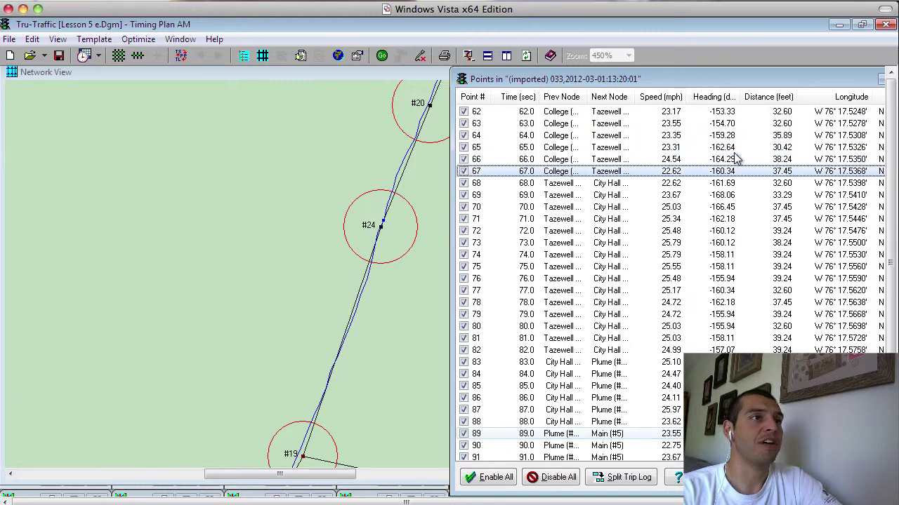
key("Up")
key("Down")
key("Down")
key("Down")
key("Down")
key("Down")
key("Down")
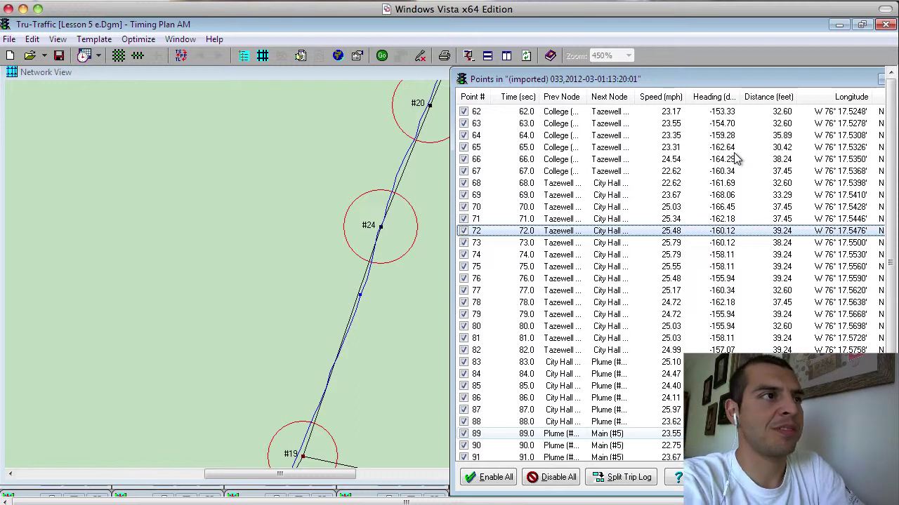
key("Down")
key("Down")
key("Down")
key("Down")
key("Down")
key("Down")
key("Down")
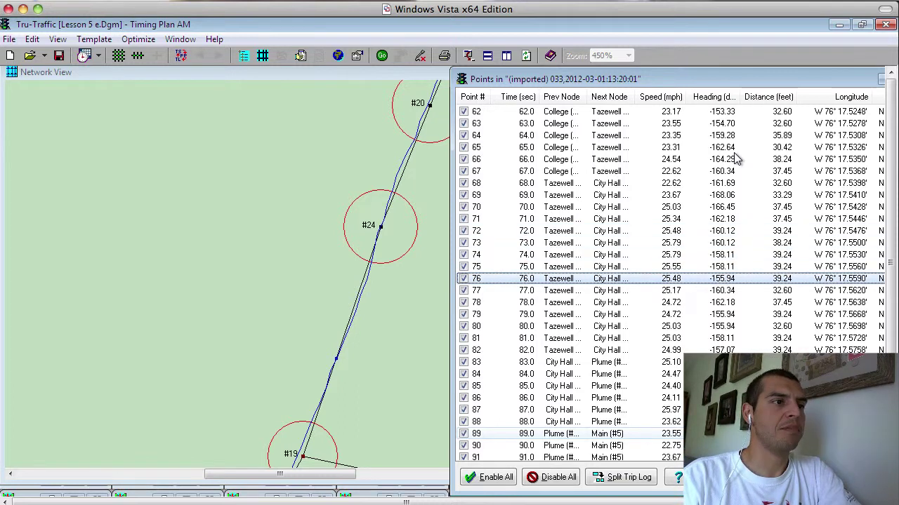
key("Down")
key("Down")
key("Down")
key("Down")
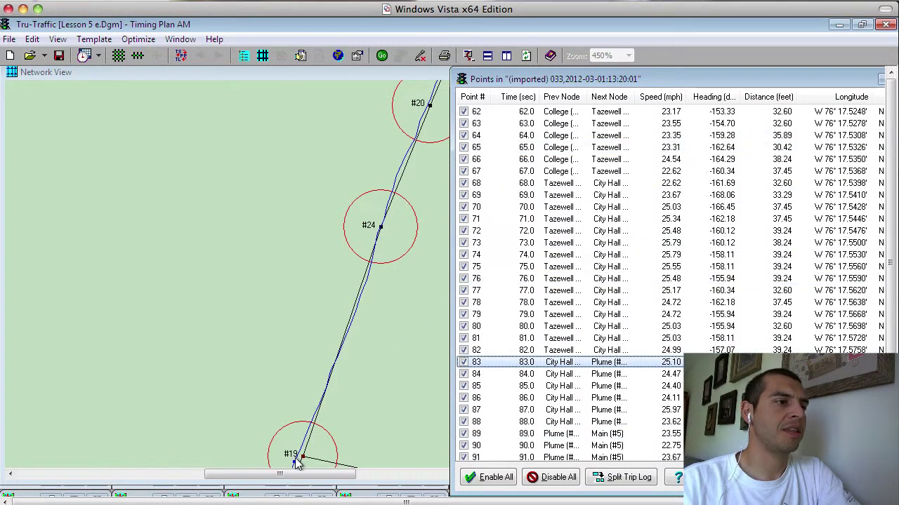
Pan the map slightly around node #19 to inspect the trip line's points
left_click_drag(311, 460, 327, 436)
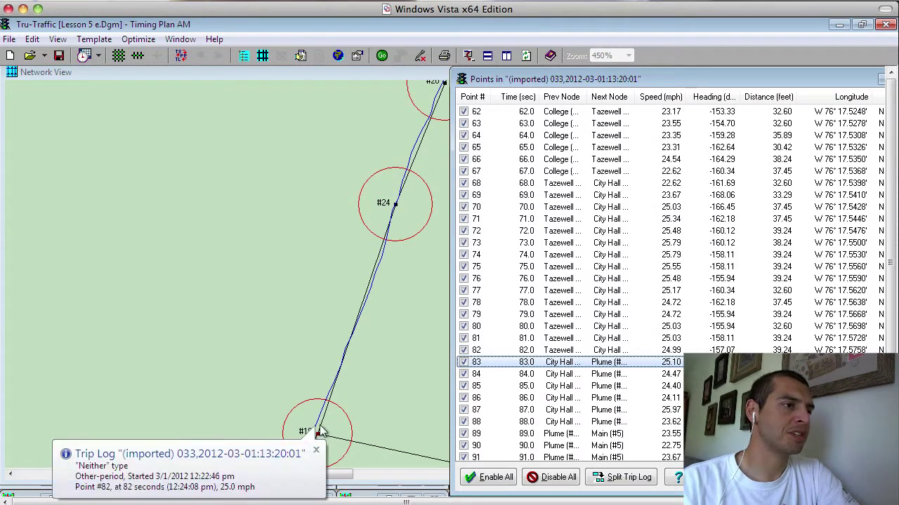
mouse_move(307, 439)
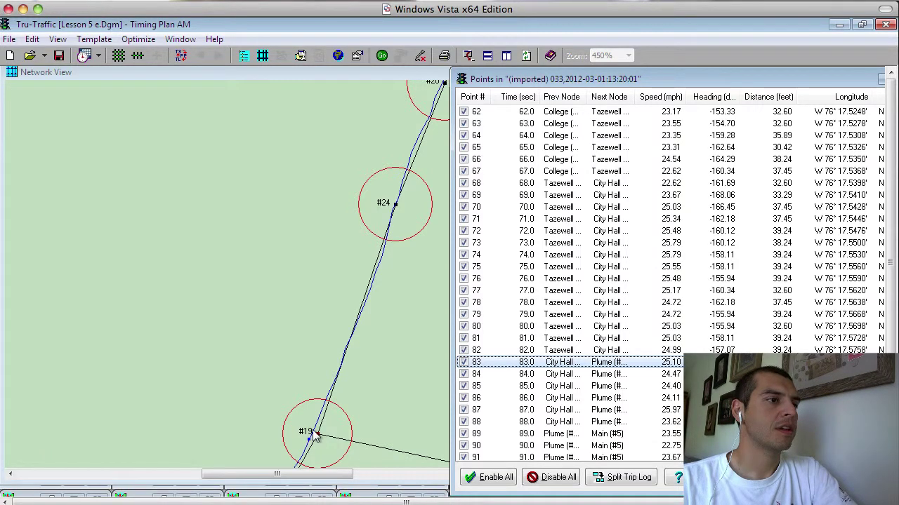
mouse_move(329, 402)
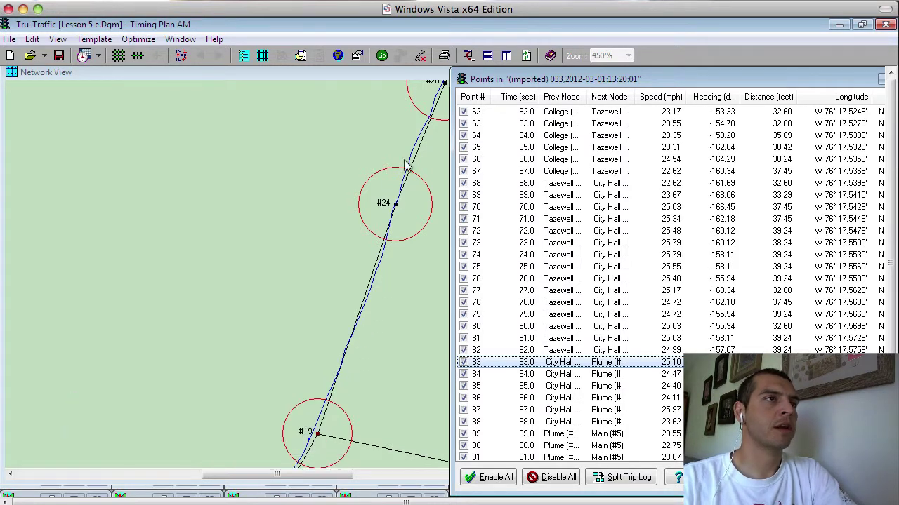
mouse_move(413, 160)
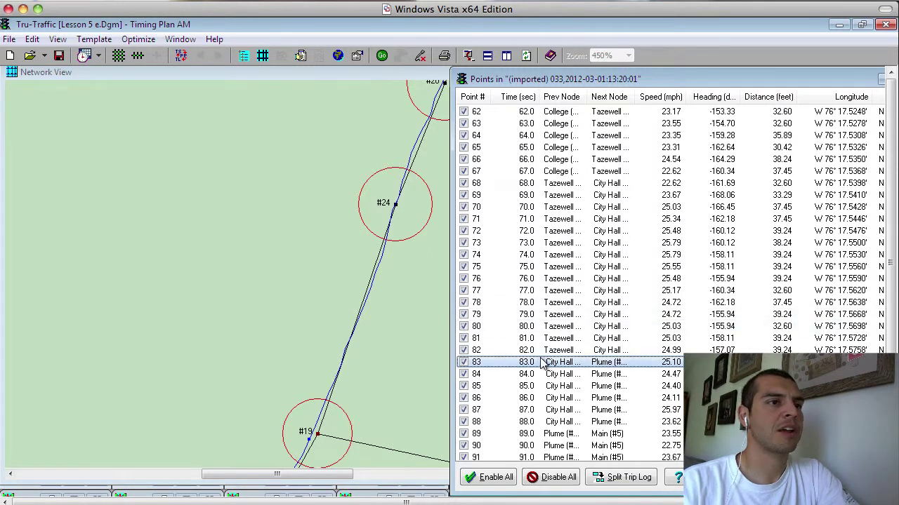
Recheck points 62–65, then step forward through points 73 and 78 to 88
key("Up")
key("Up")
key("Up")
key("Up")
key("Up")
key("Up")
key("Up")
key("Up")
key("Up")
key("Up")
key("Up")
key("Up")
key("Up")
key("Up")
key("Up")
key("Up")
key("Up")
key("Up")
key("Up")
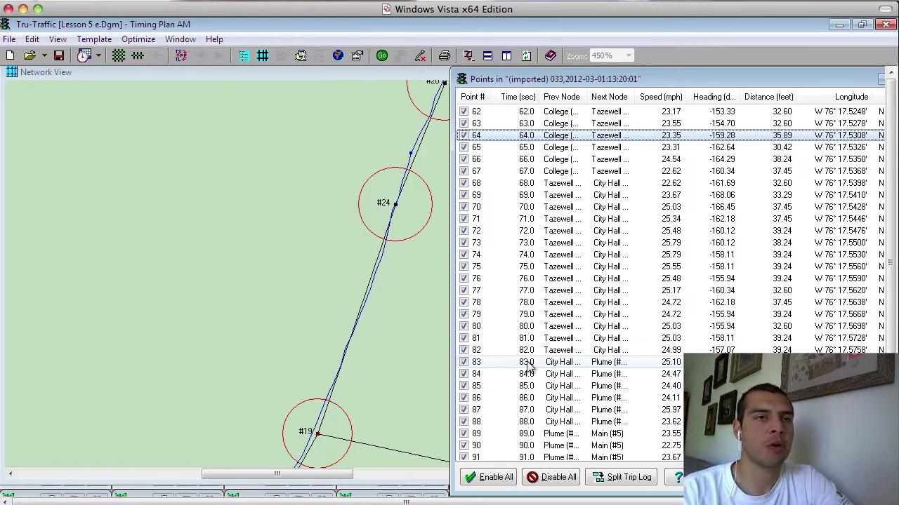
key("Up")
key("Up")
key("Down")
key("Down")
key("Down")
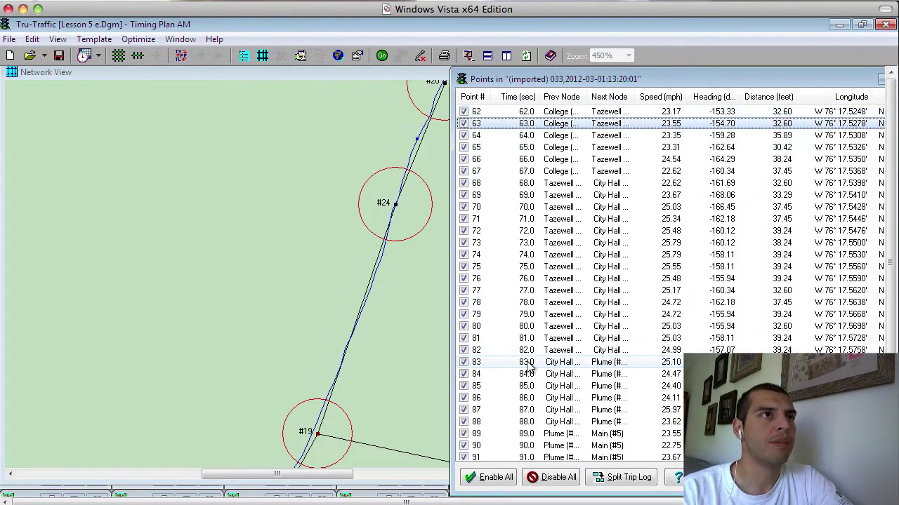
key("Down")
key("Down")
key("Down")
key("Down")
key("Down")
key("Down")
key("Down")
key("Down")
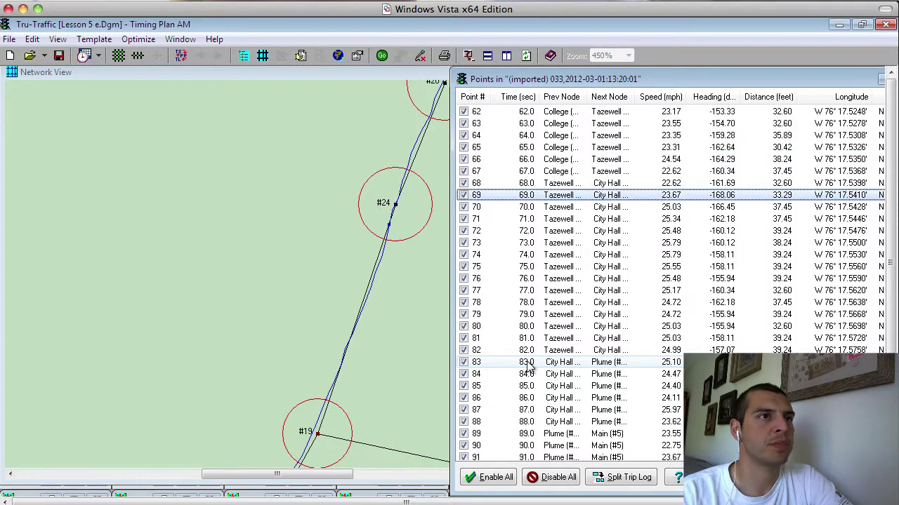
key("Down")
key("Down")
key("Down")
key("Down")
key("Down")
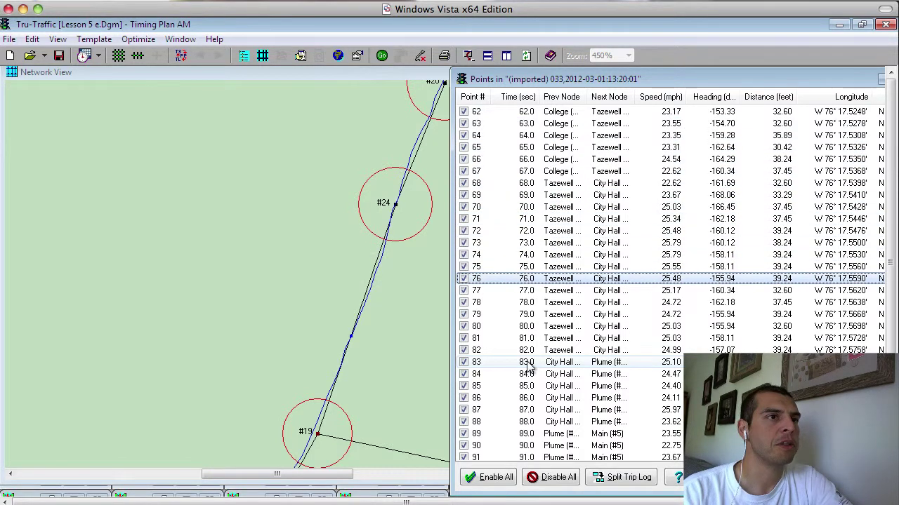
key("Down")
key("Down")
key("Down")
key("Down")
key("Down")
key("Down")
key("Down")
key("Down")
key("Down")
key("Down")
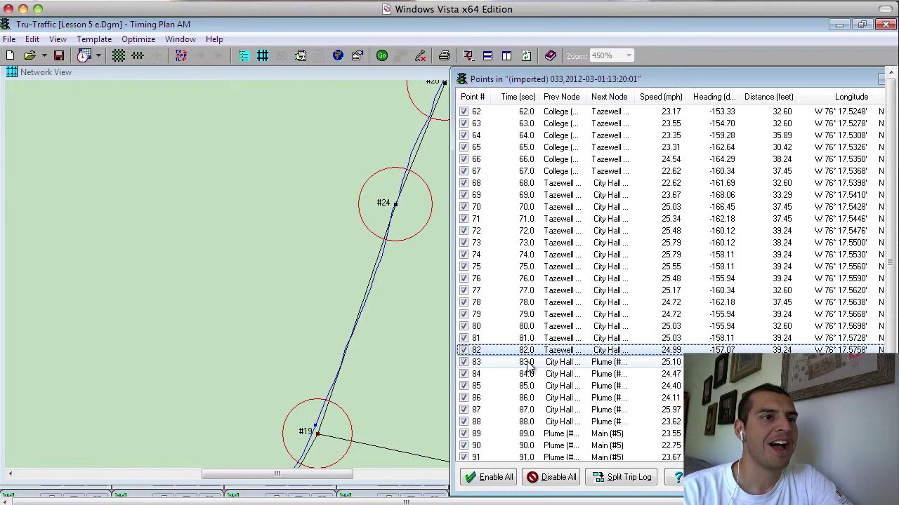
Advance through points 110, 124, 127 and 133 to 148 as speed drops near zero
key("Down")
key("Down")
key("Down")
key("Down")
key("Down")
key("Down")
key("Down")
key("Down")
key("Down")
key("Down")
key("Down")
key("Down")
key("Down")
key("Down")
key("Down")
key("Down")
key("Down")
key("Down")
key("Down")
key("Down")
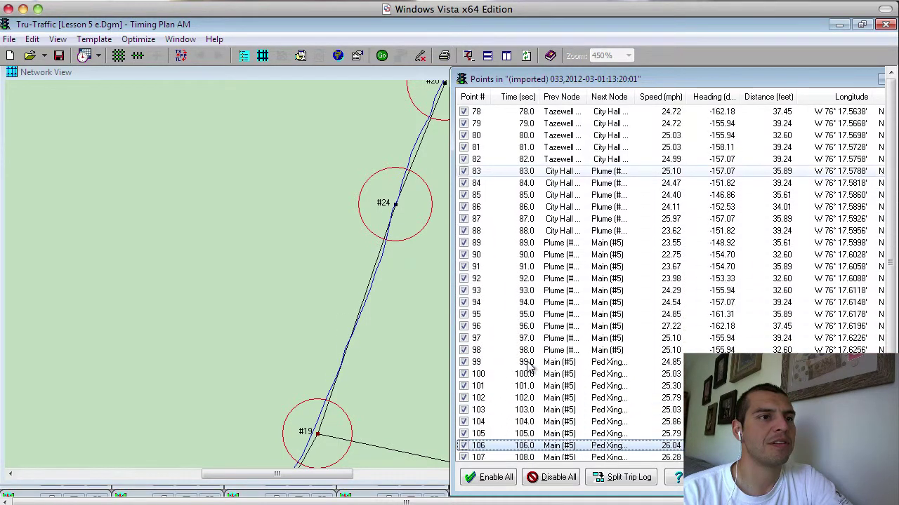
key("Down")
key("Down")
key("Down")
key("Down")
key("Down")
key("Down")
key("Down")
key("Down")
key("Down")
key("Down")
key("Down")
key("Down")
key("Down")
key("Down")
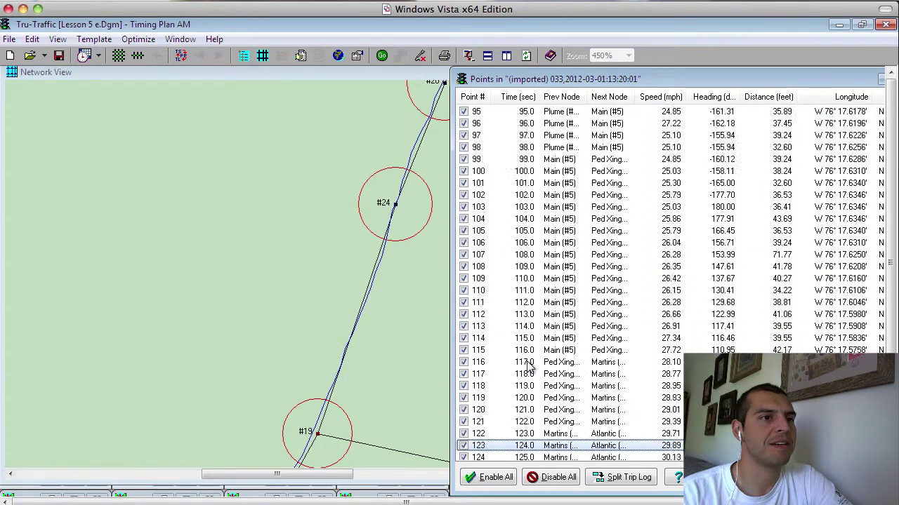
key("Down")
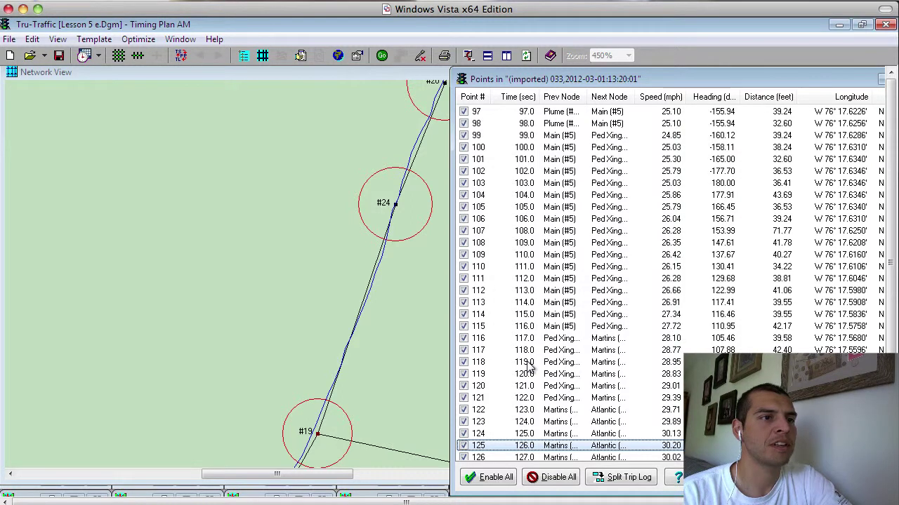
key("Up")
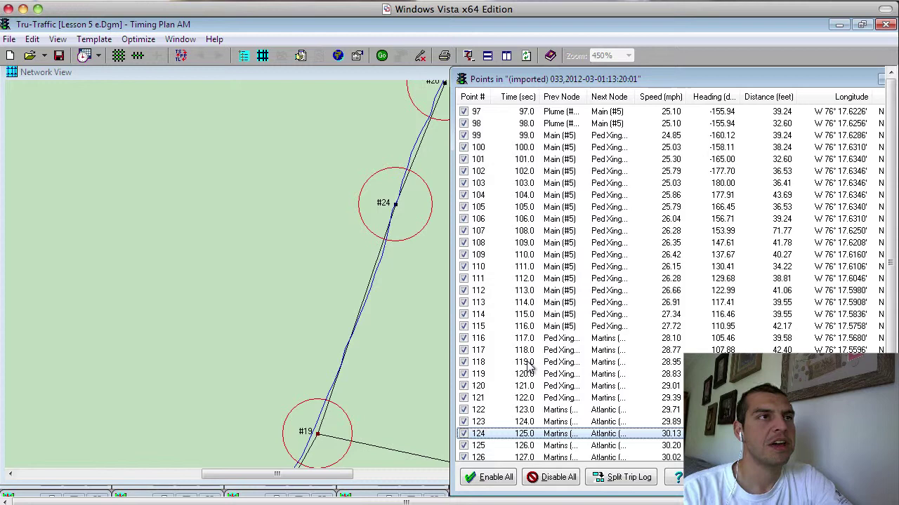
key("Down")
key("Down")
key("Down")
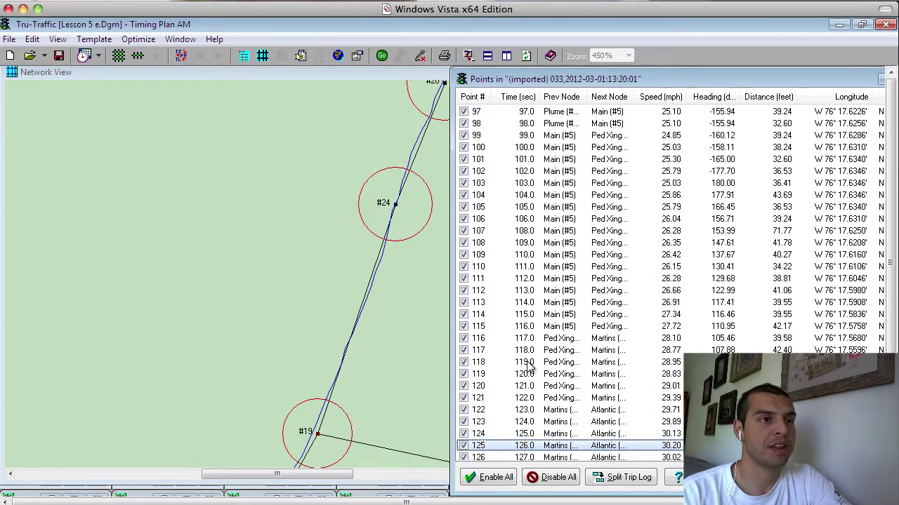
key("Down")
key("Down")
key("Down")
key("Down")
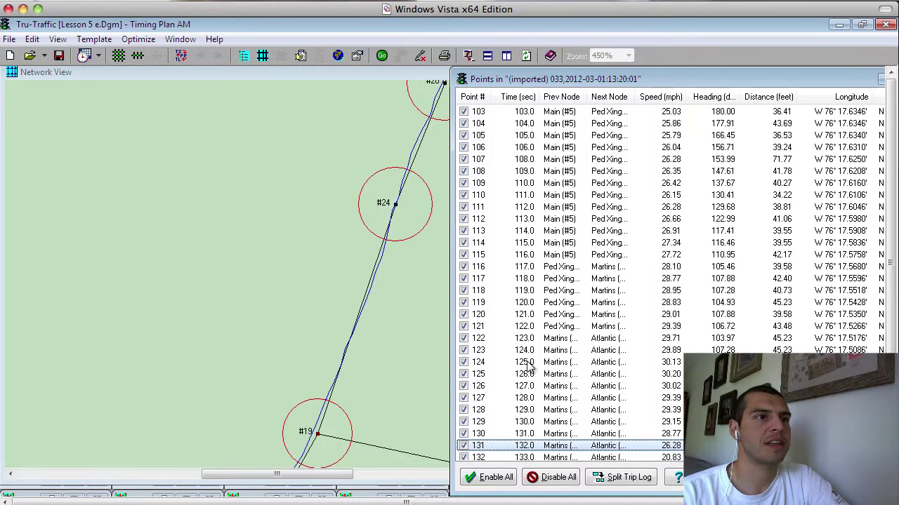
key("Down")
key("Down")
key("Down")
key("Down")
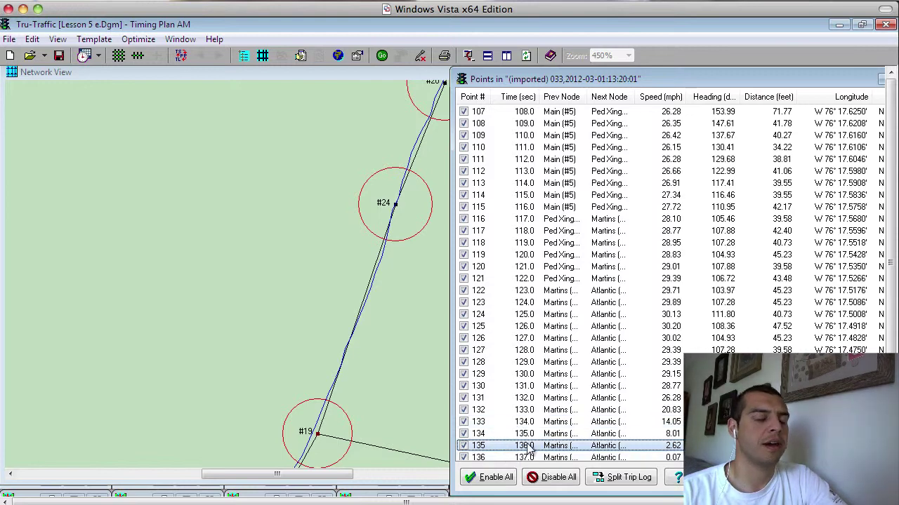
key("Down")
key("Down")
key("Down")
key("Down")
key("Down")
key("Down")
key("Down")
key("Down")
key("Down")
key("Down")
key("Down")
key("Down")
key("Down")
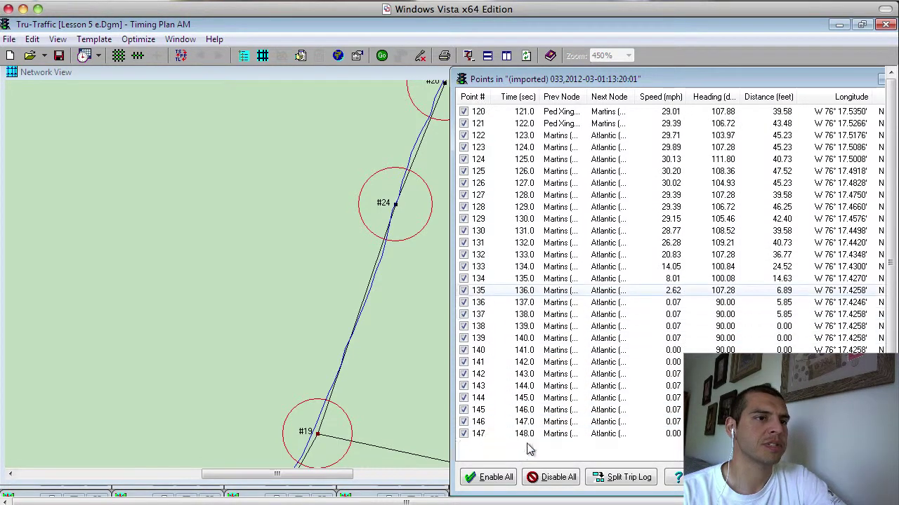
Select point 148, review the stopped readings around points 140–147, and stop on point 164
left_click(530, 448)
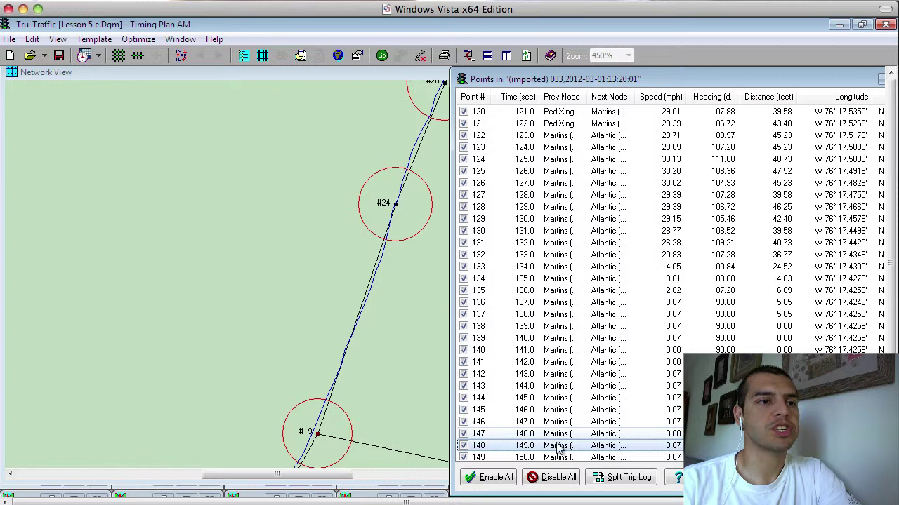
key("Up")
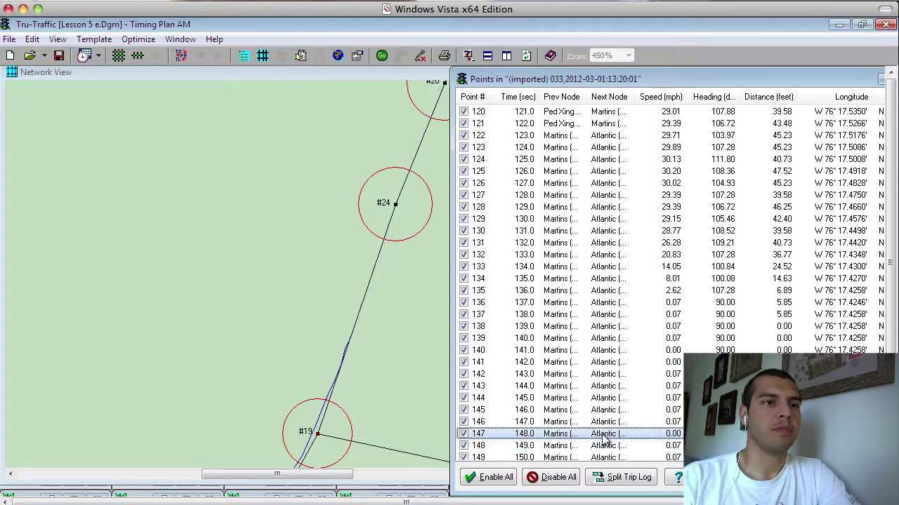
key("Up")
key("Up")
key("Up")
key("Up")
key("Up")
key("Up")
key("Up")
key("Up")
key("Up")
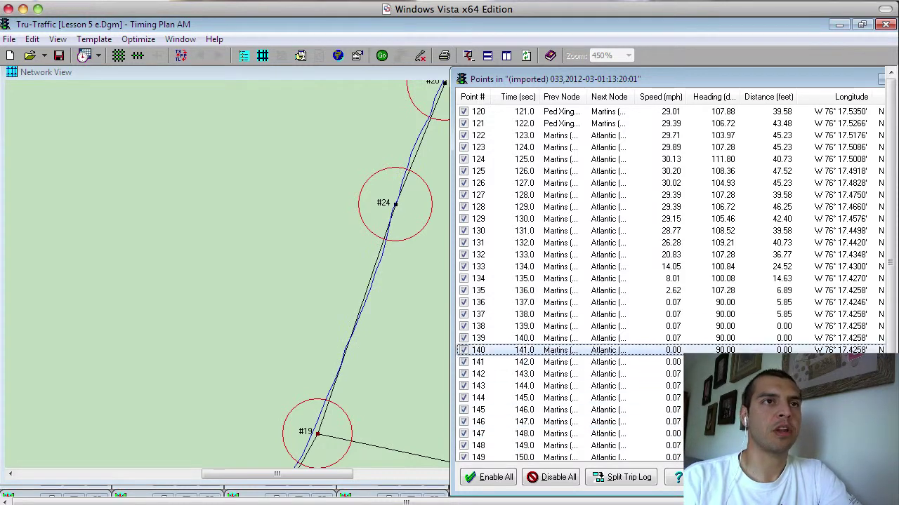
key("Down")
key("Down")
key("Down")
key("Down")
key("Down")
key("Down")
key("Down")
key("Down")
key("Up")
key("Up")
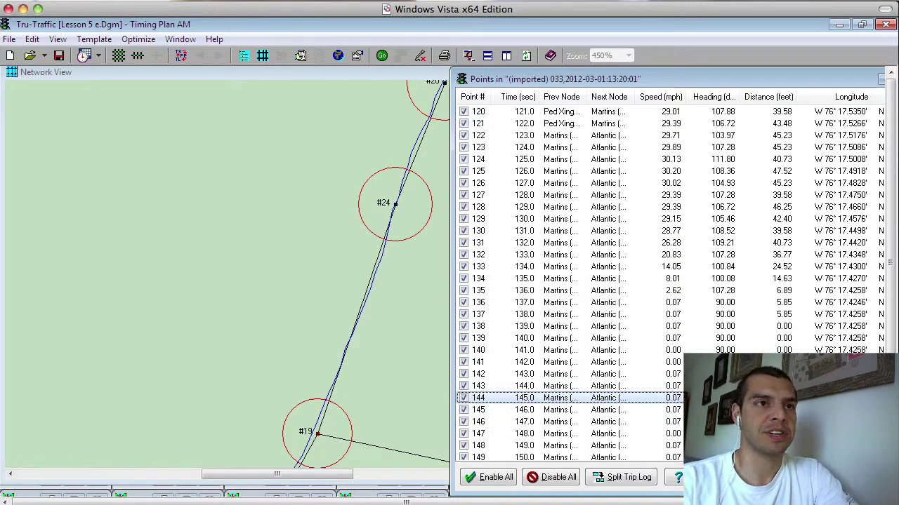
key("Up")
key("Up")
key("Up")
key("Up")
key("Up")
key("Up")
key("Down")
key("Down")
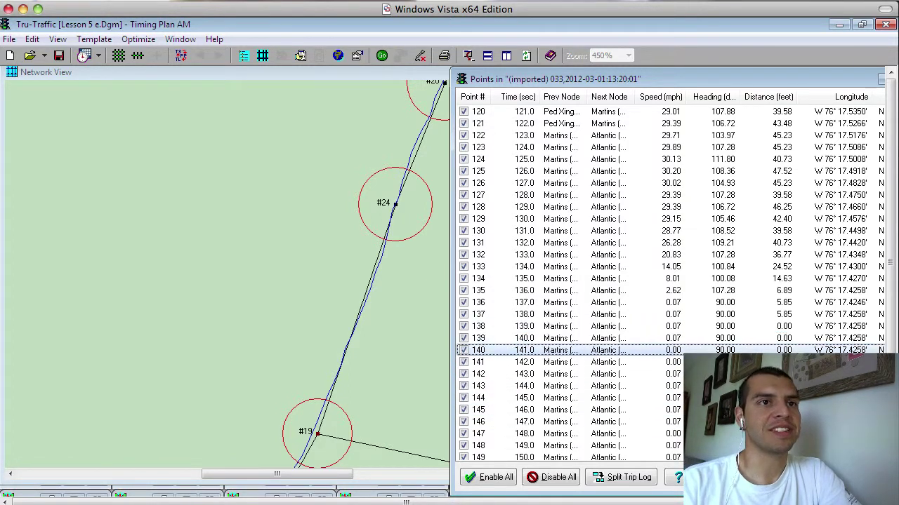
key("Down")
key("Down")
key("Down")
key("Down")
key("Down")
key("Down")
key("Down")
key("Down")
key("Down")
key("Down")
key("Down")
key("Down")
key("Down")
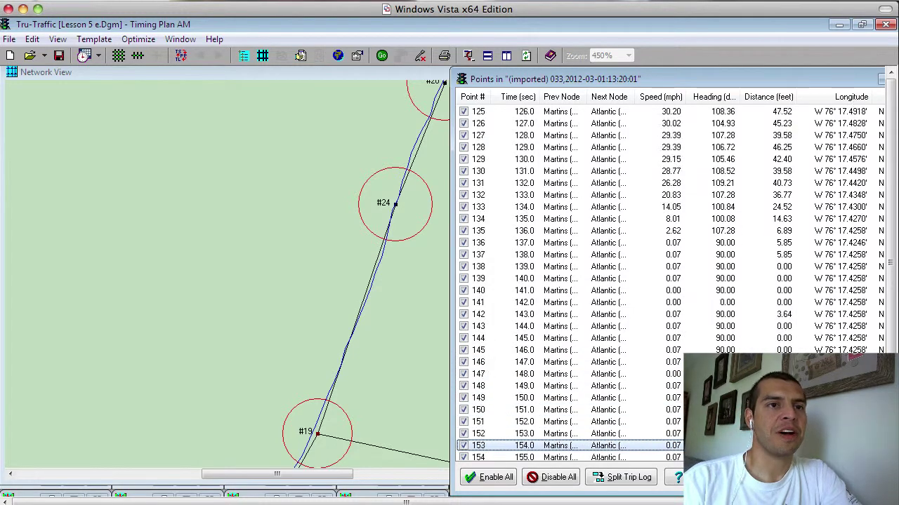
key("Down")
key("Down")
key("Down")
key("Down")
key("Down")
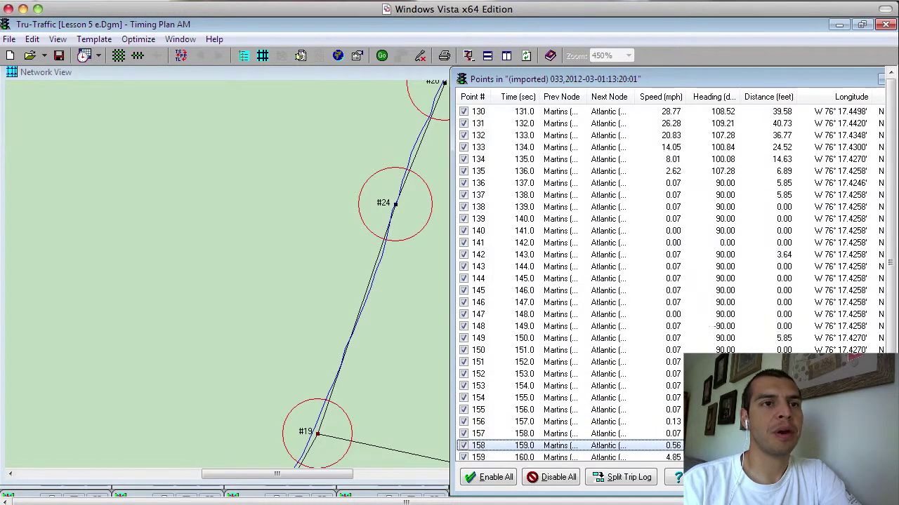
key("Down")
key("Down")
key("Down")
key("Down")
key("Down")
key("Down")
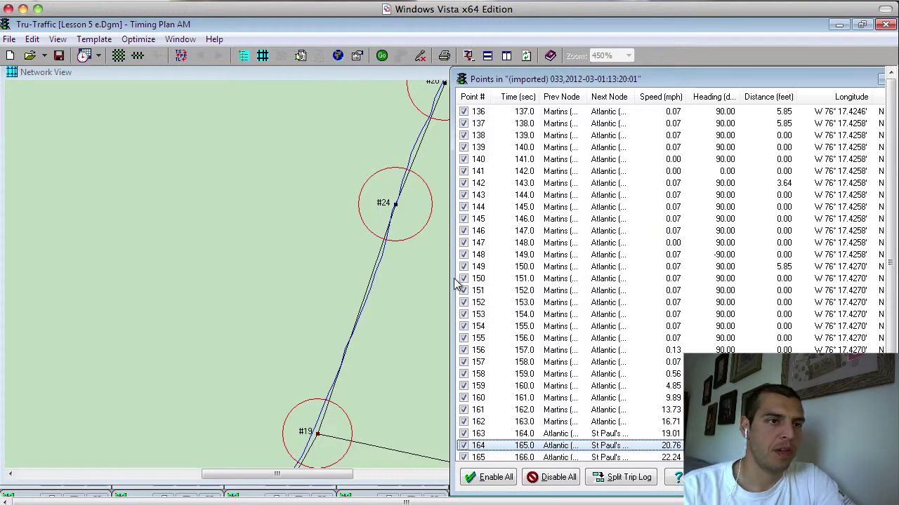
Split the trip log at point 164 and place the new log's Points table over the original
left_click(629, 478)
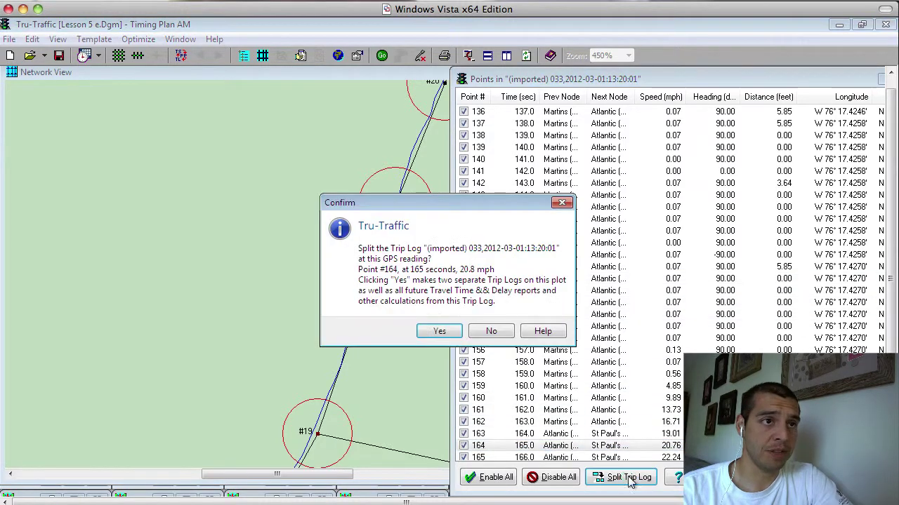
left_click(460, 331)
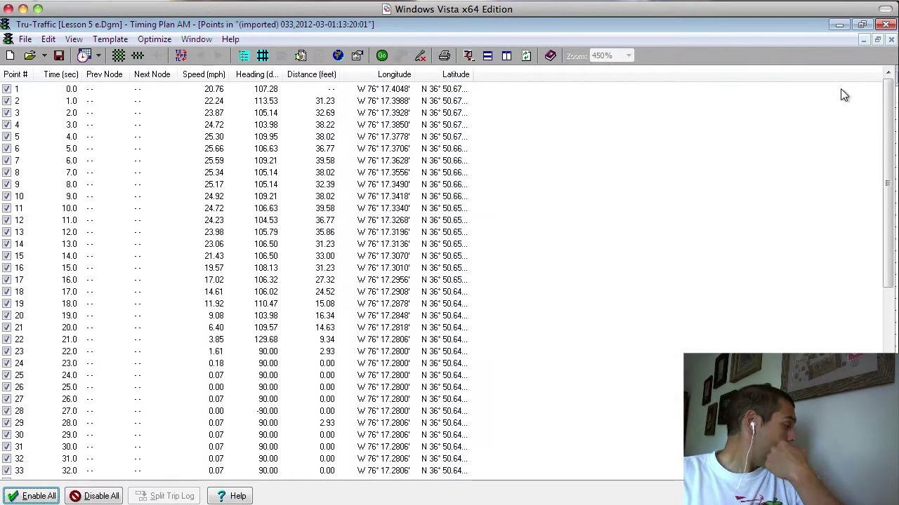
left_click(876, 40)
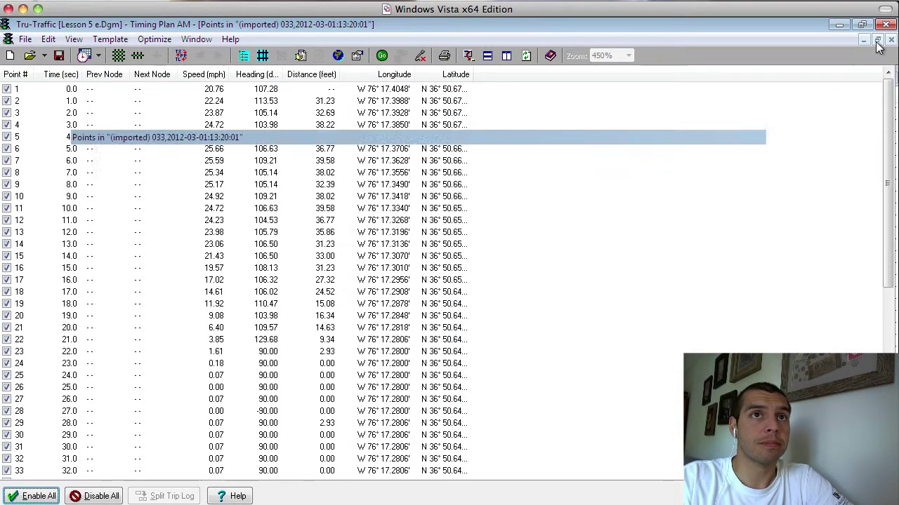
left_click_drag(478, 217, 685, 159)
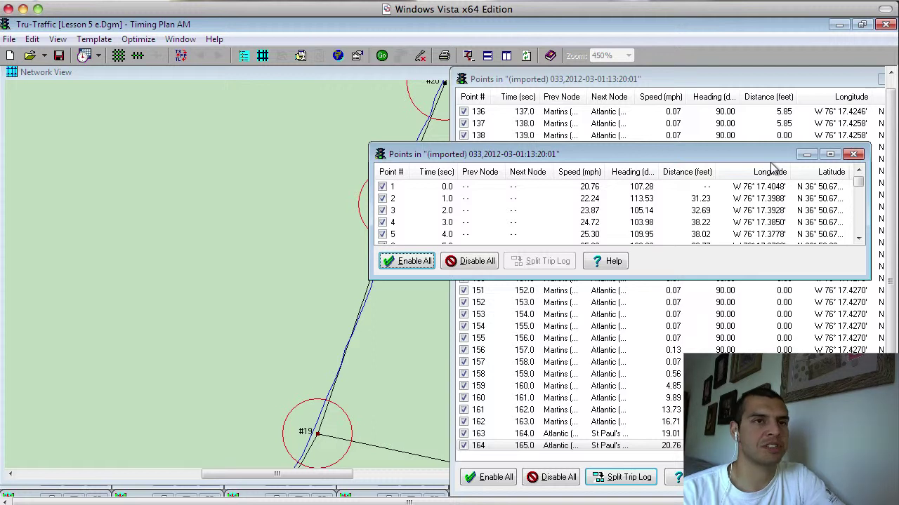
Close the Points windows for both the new and the original trip log
left_click(853, 154)
left_click_drag(853, 75, 671, 75)
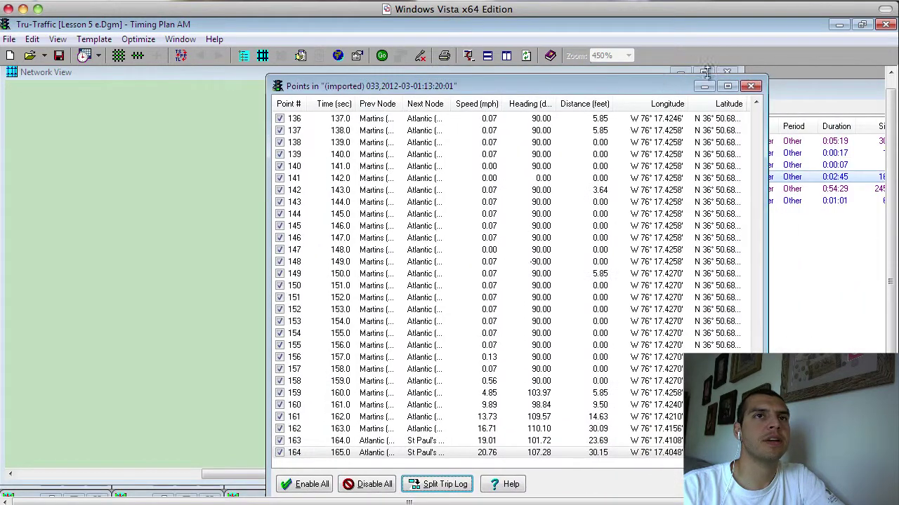
left_click(748, 86)
In the Trip Logs list, uncheck the 0:02:45 and 0:01:01 split logs so their traces leave the map
left_click(770, 177)
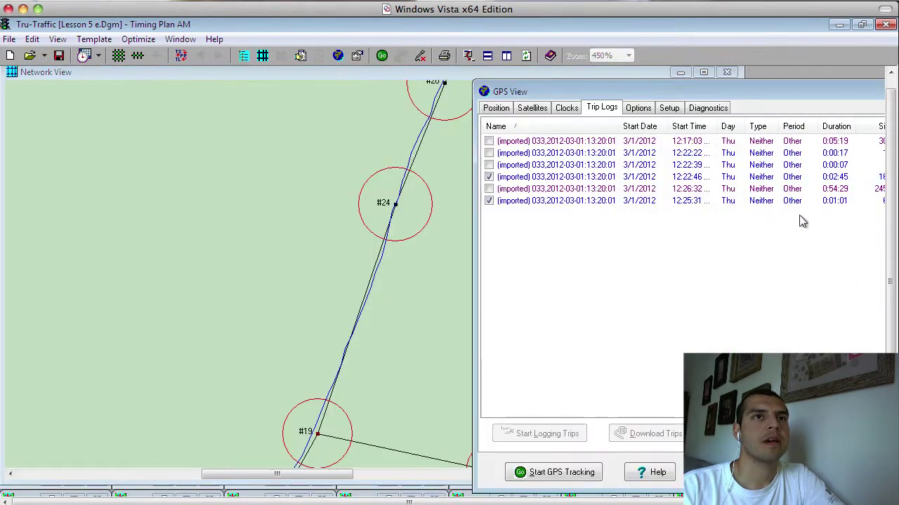
left_click(489, 201)
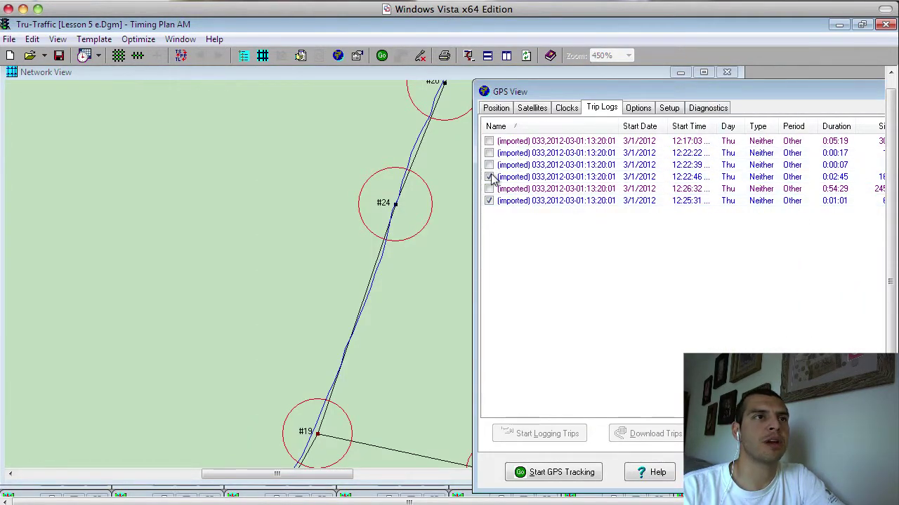
left_click(489, 177)
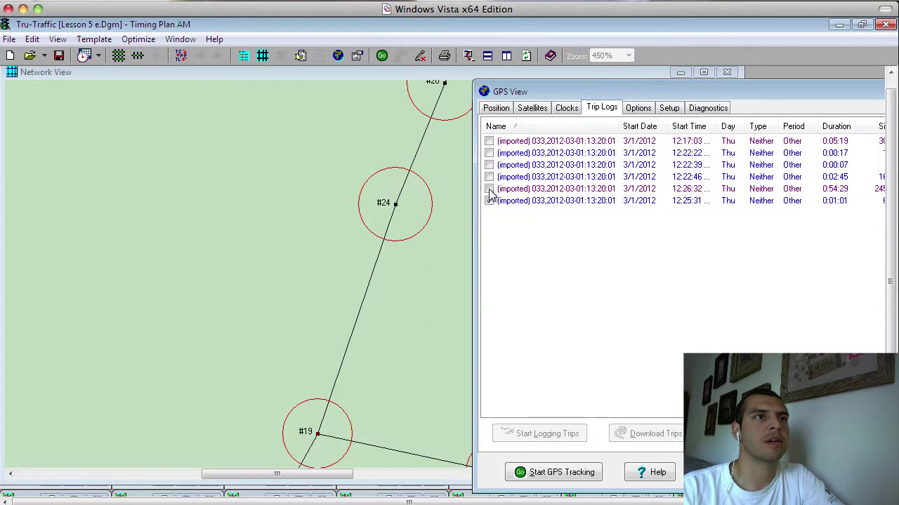
left_click(489, 177)
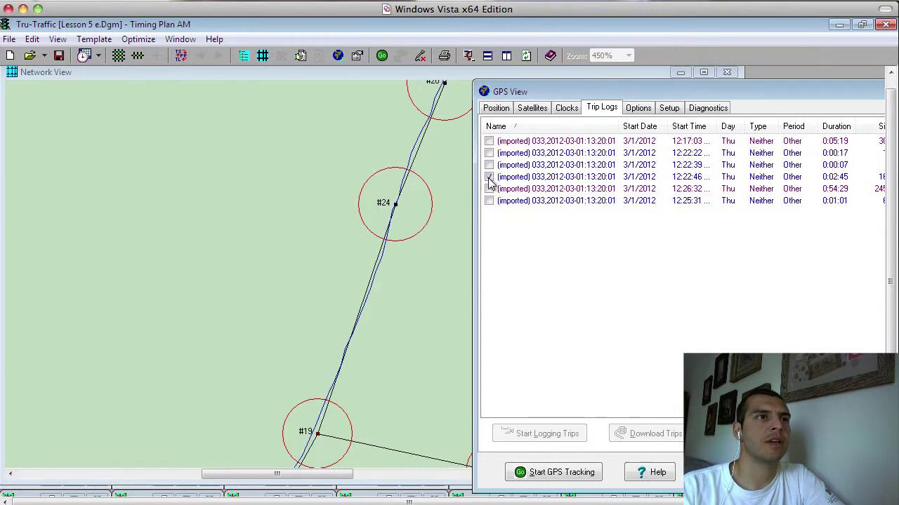
left_click(489, 177)
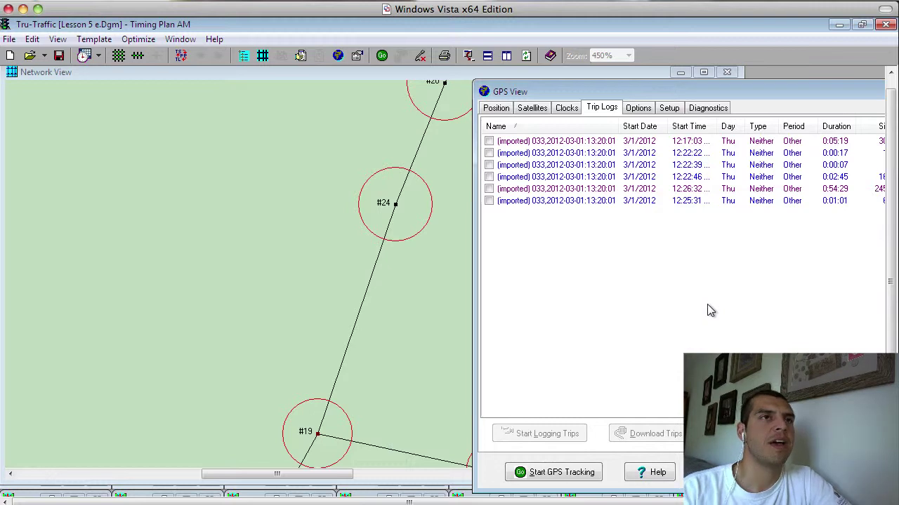
left_click_drag(764, 79, 688, 87)
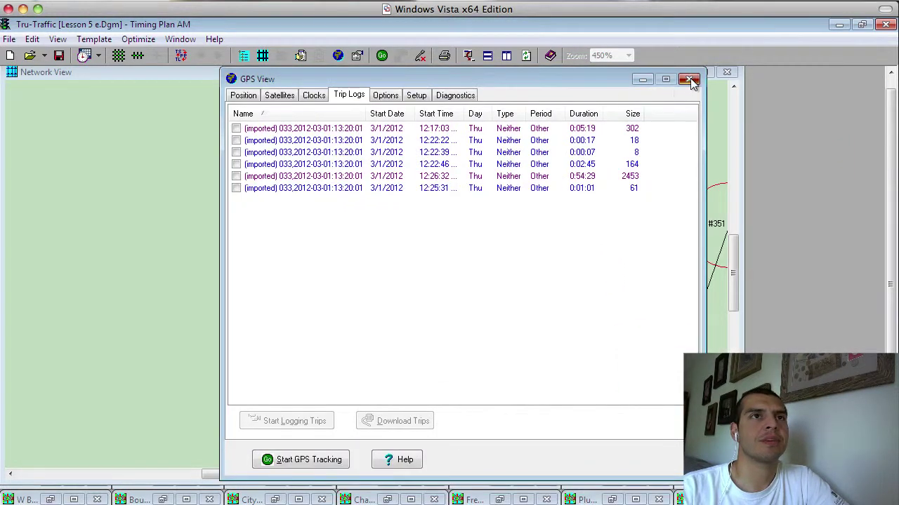
Close the GPS View trip log window and minimise Tru-Traffic to show the desktop
left_click(688, 80)
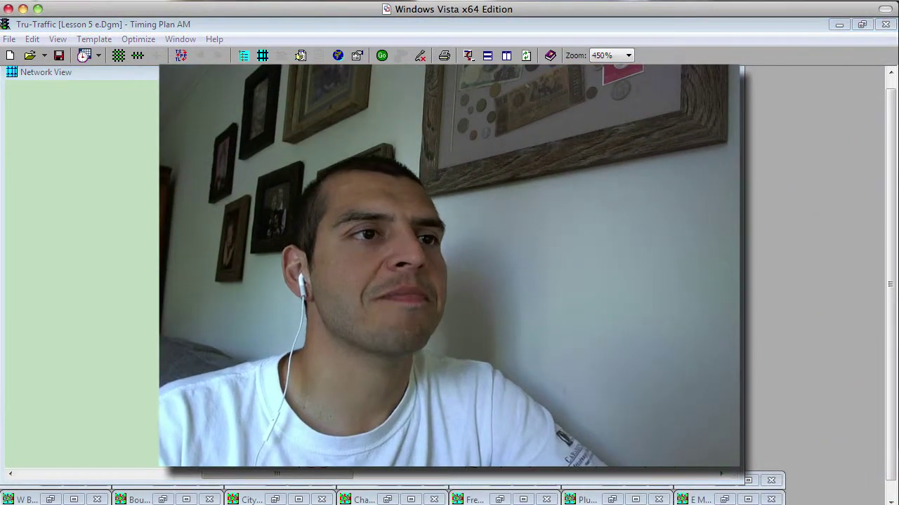
left_click(839, 24)
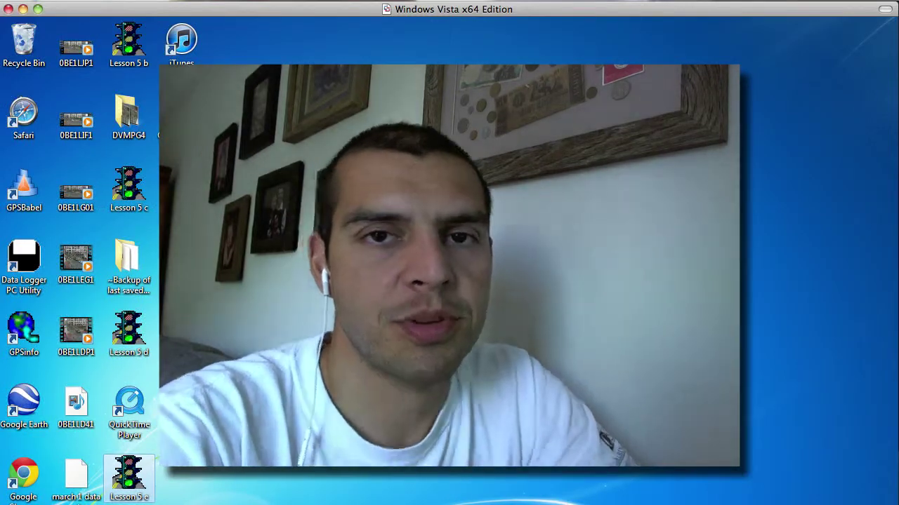